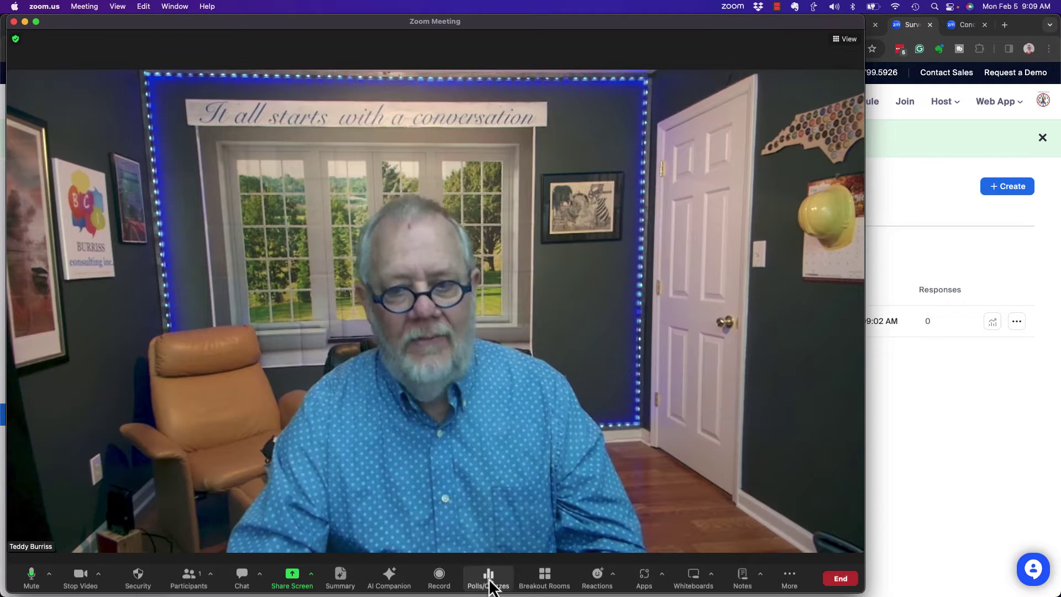
Narrow the meeting window, then open Polls/Quizzes from the additional meeting options
click(789, 576)
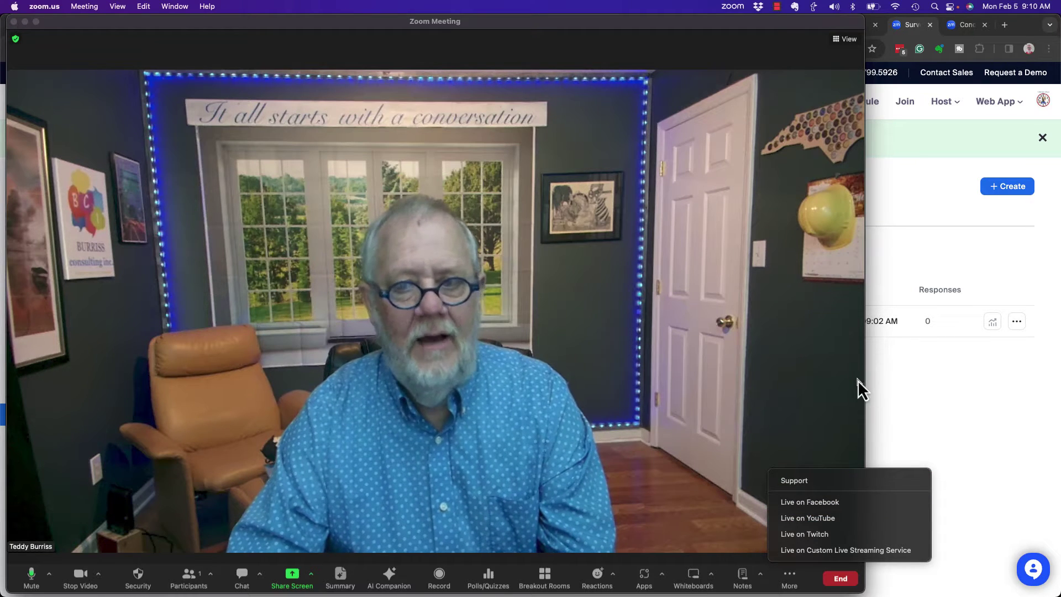
click(600, 362)
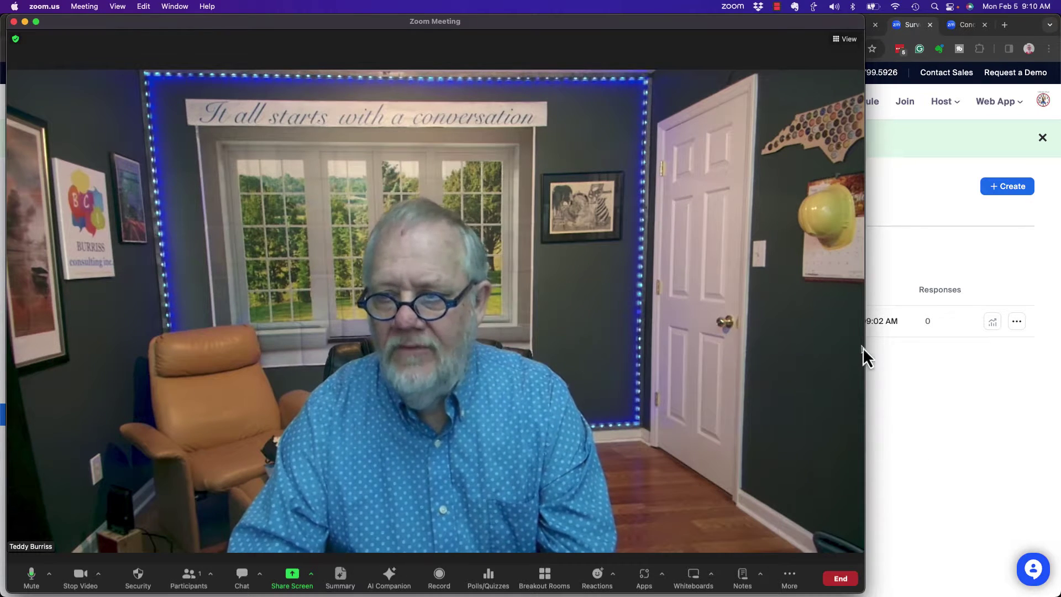
drag(865, 344, 630, 326)
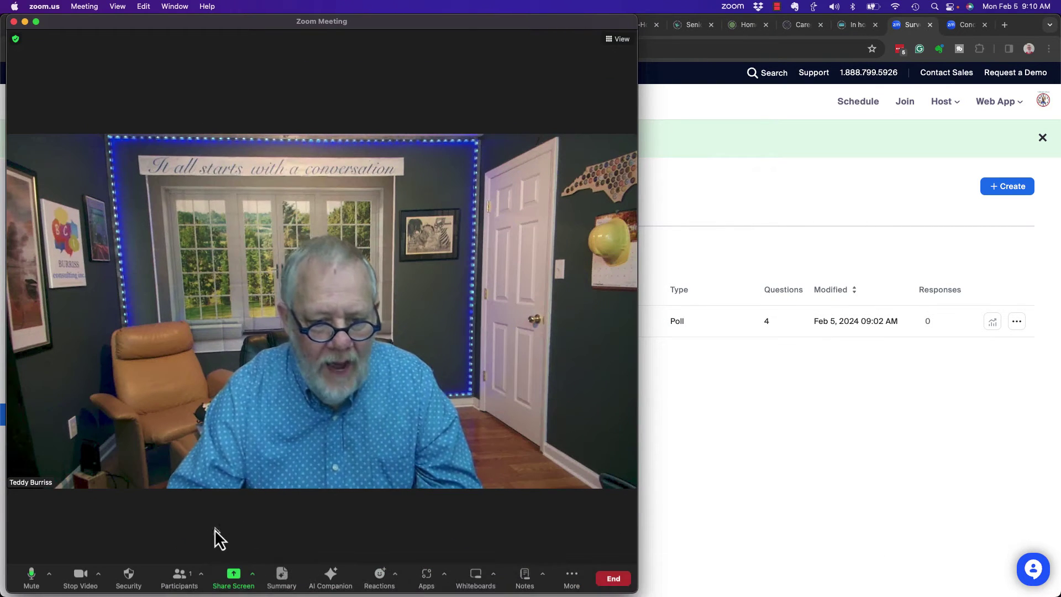
click(570, 578)
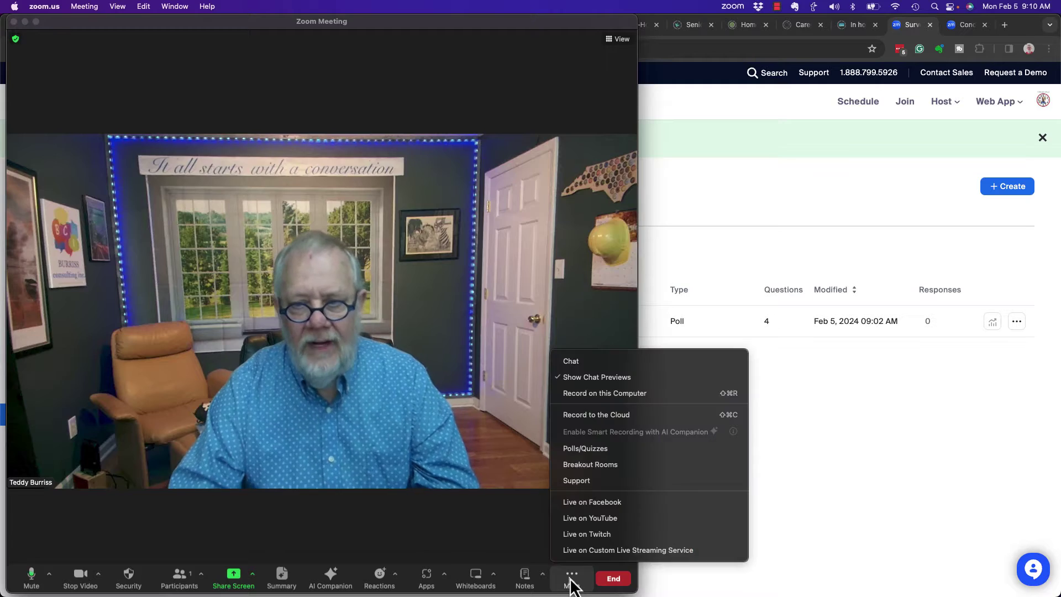
click(592, 449)
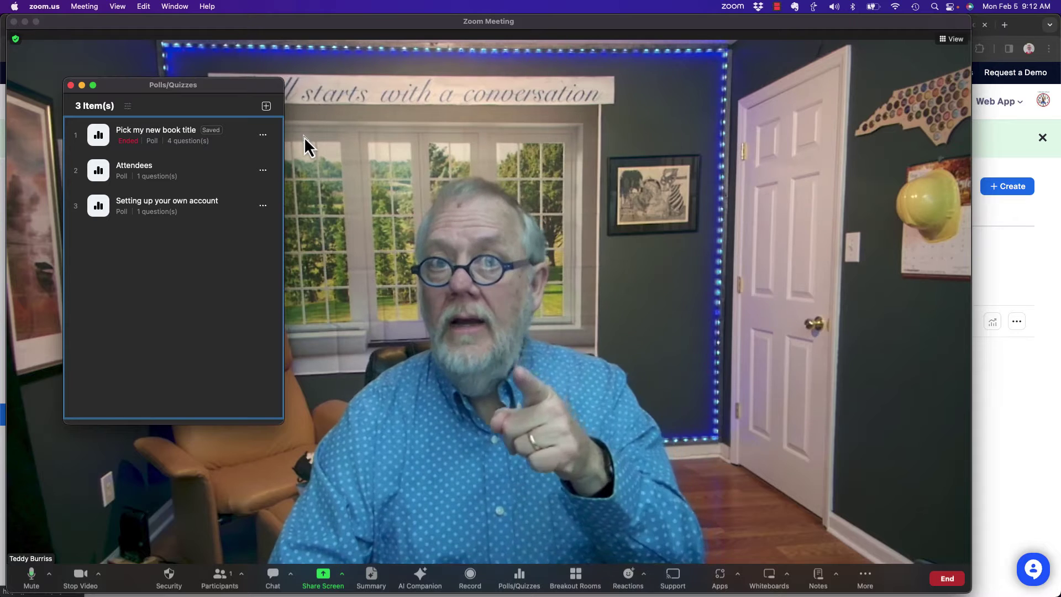
Create a new poll titled "Pick my Movie Title"
click(263, 136)
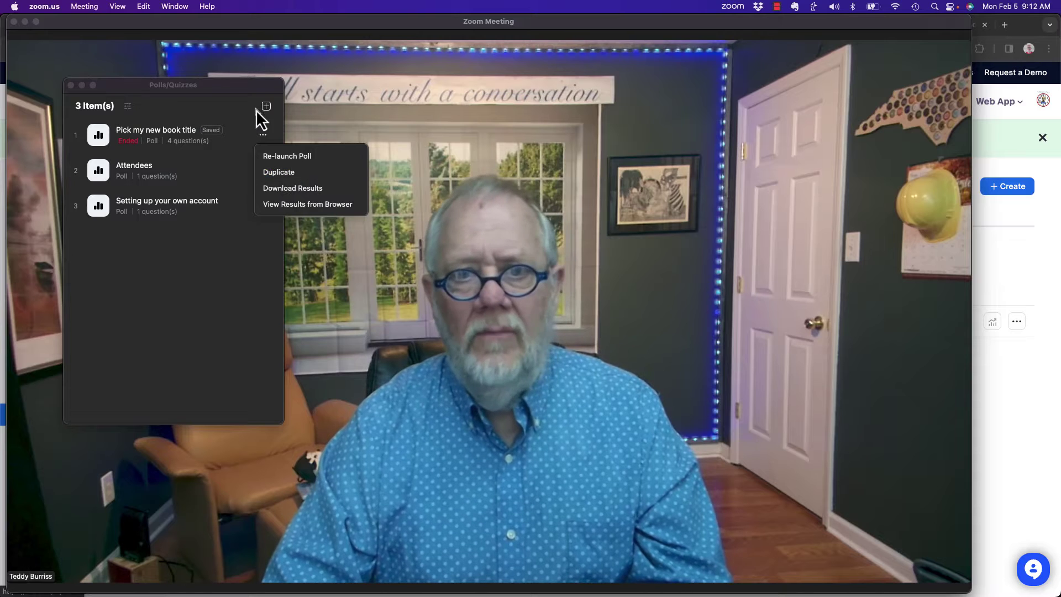
click(233, 105)
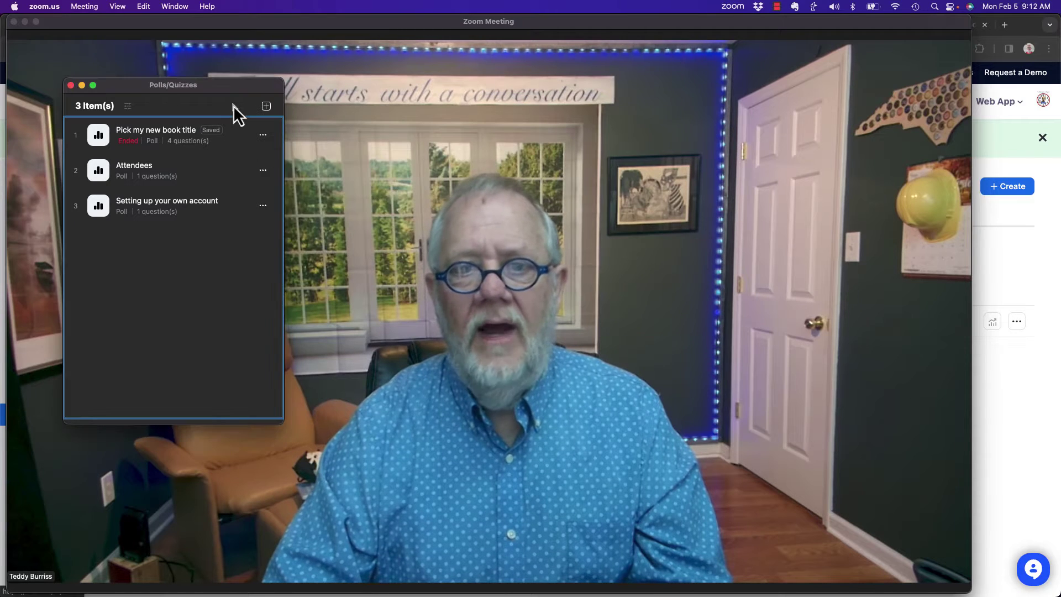
click(268, 109)
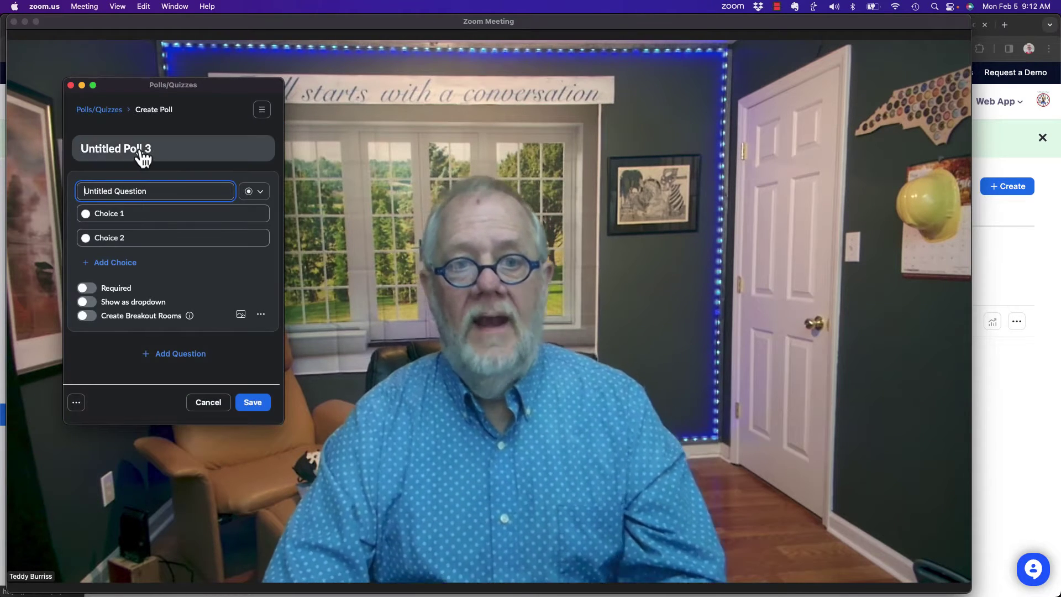
double_click(138, 149)
triple_click(137, 148)
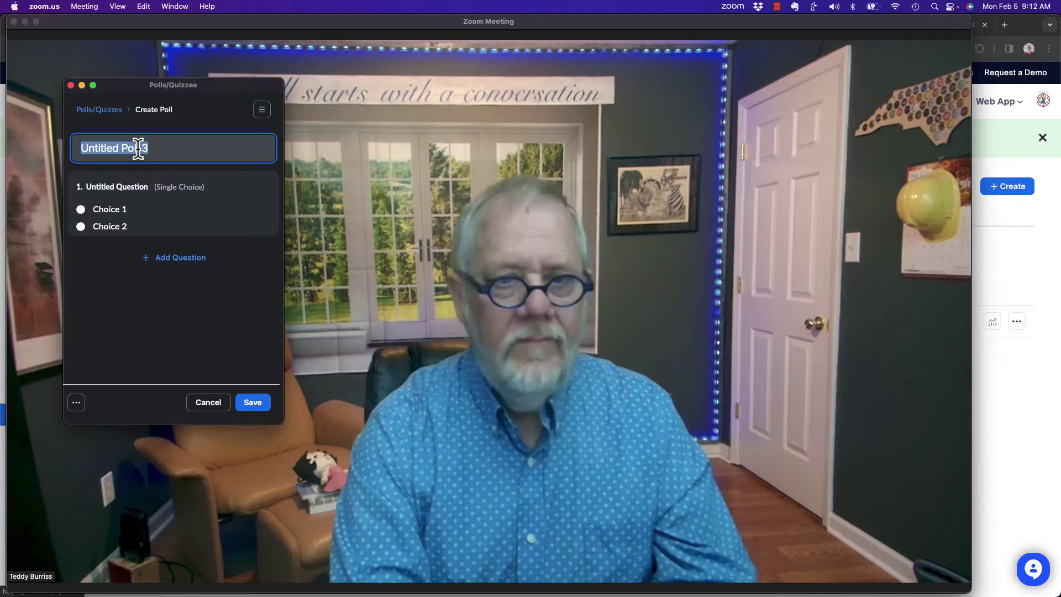
text(Pick my Movie Title)
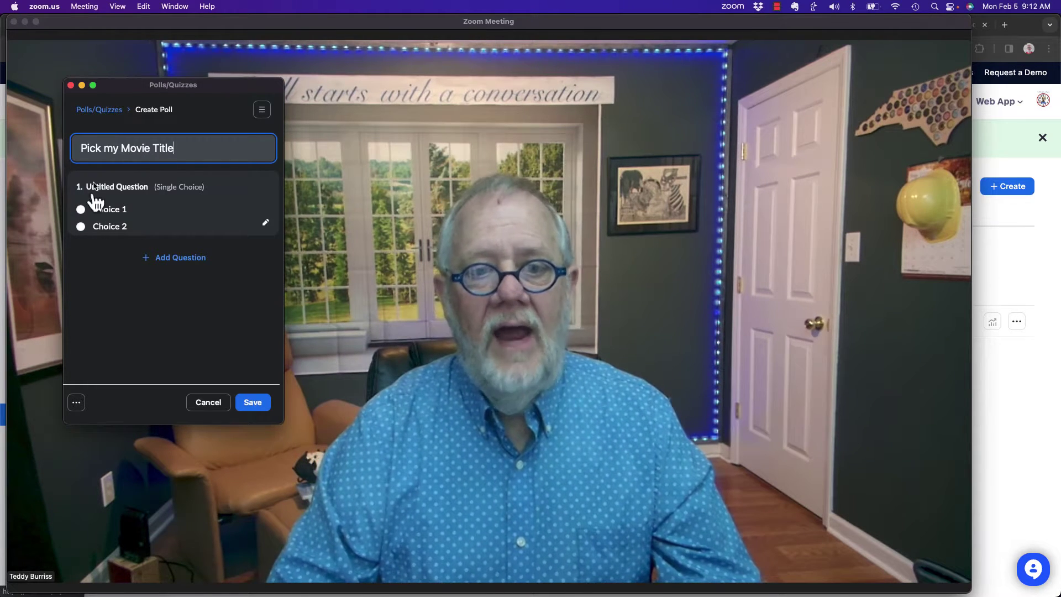
Title the first question "Travel the World with" followed by the host's first name, keeping it as Single Choice
click(266, 224)
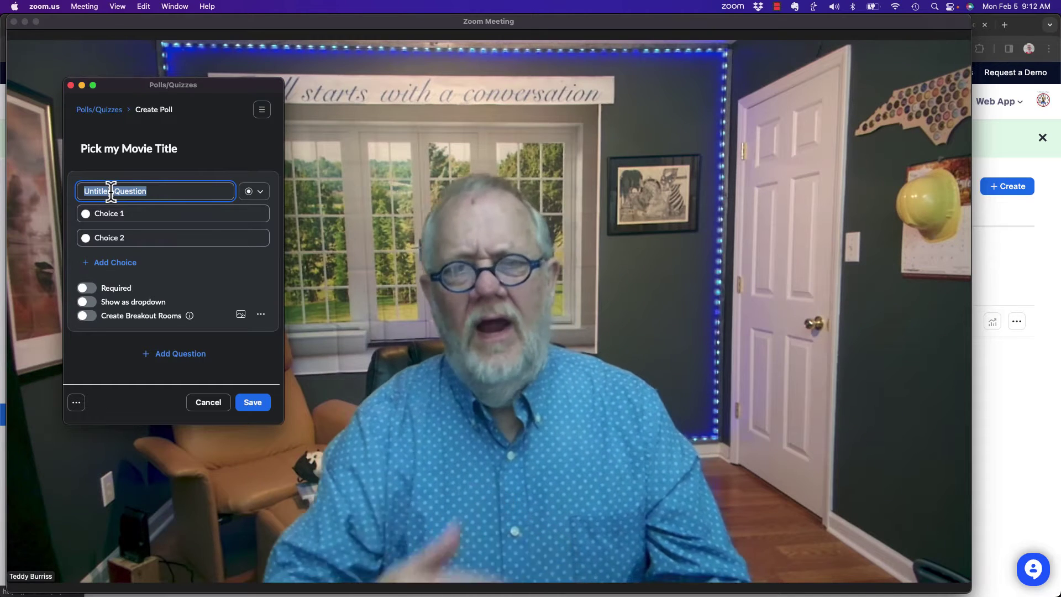
click(262, 191)
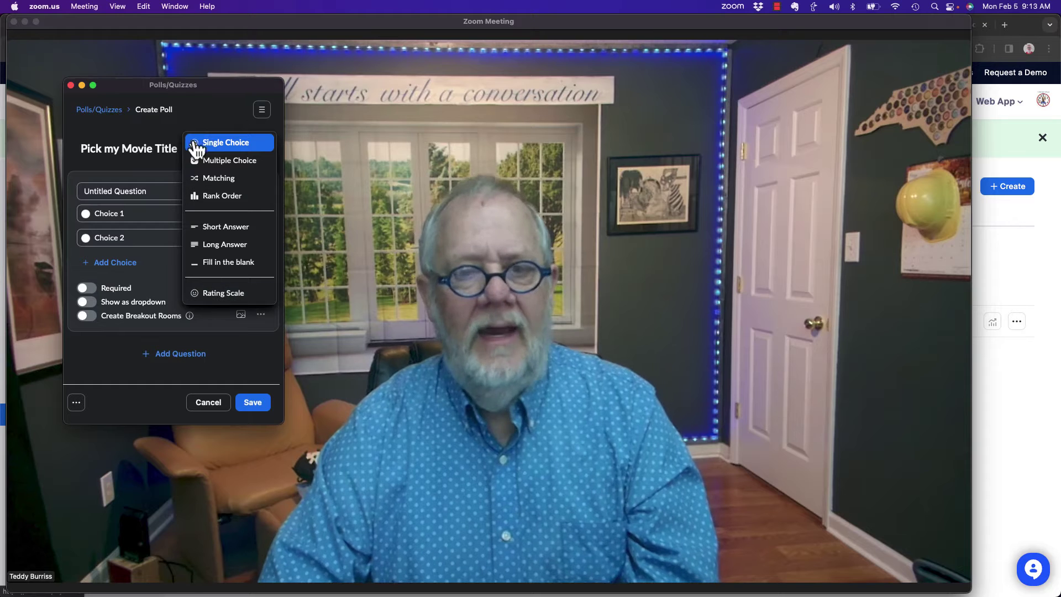
click(135, 131)
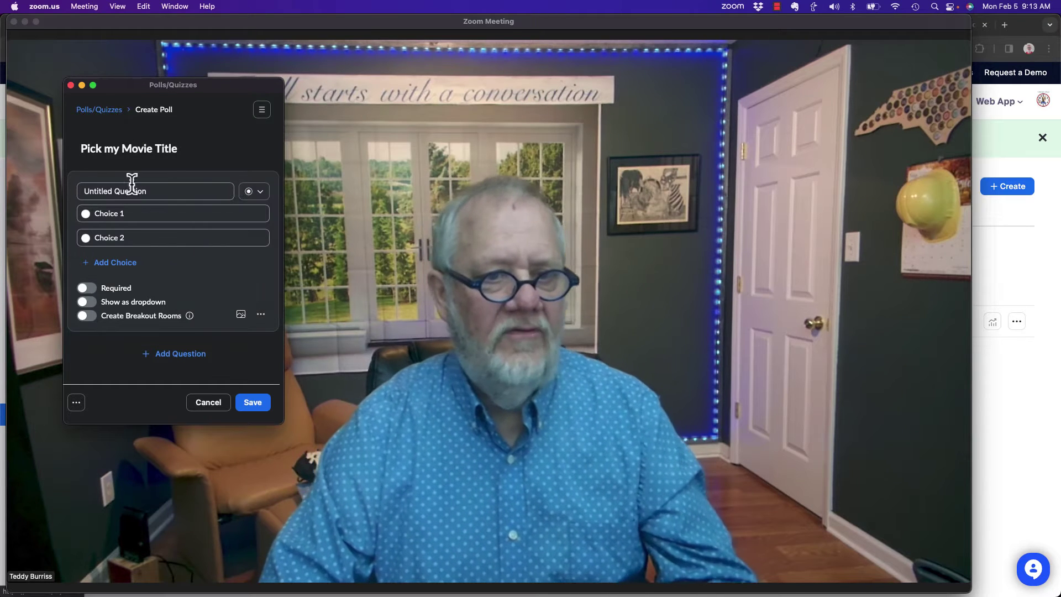
triple_click(158, 194)
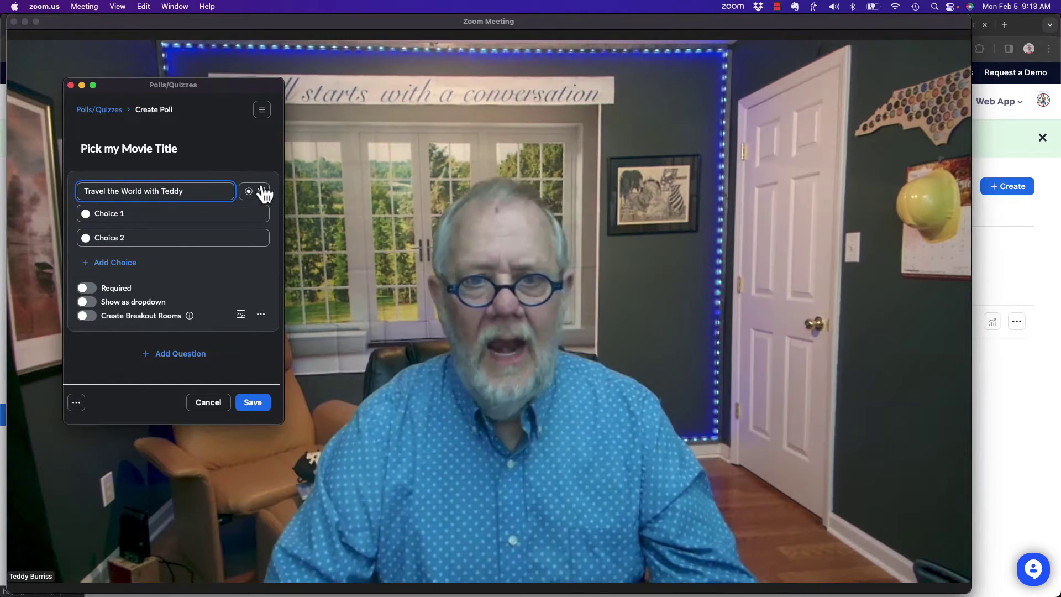
click(263, 192)
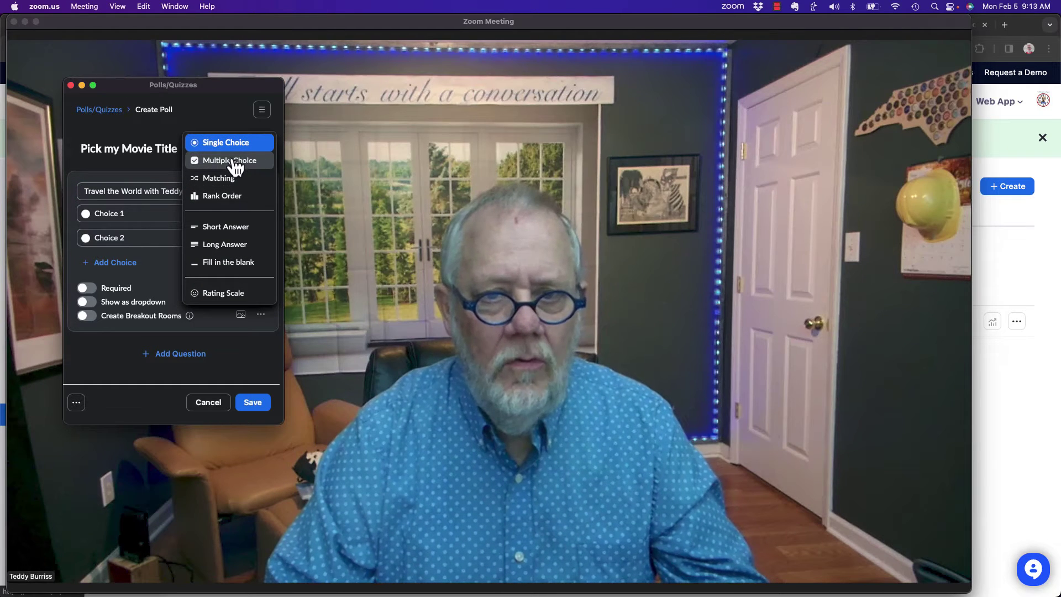
click(212, 148)
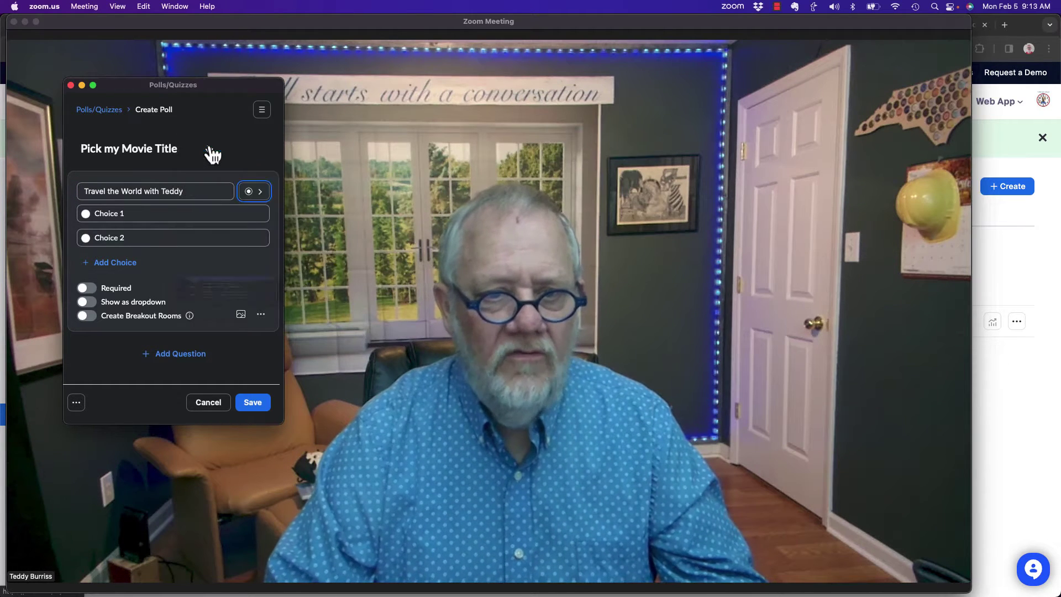
Set the first question's answer choices to "I like it" and "I don't like it"
click(126, 215)
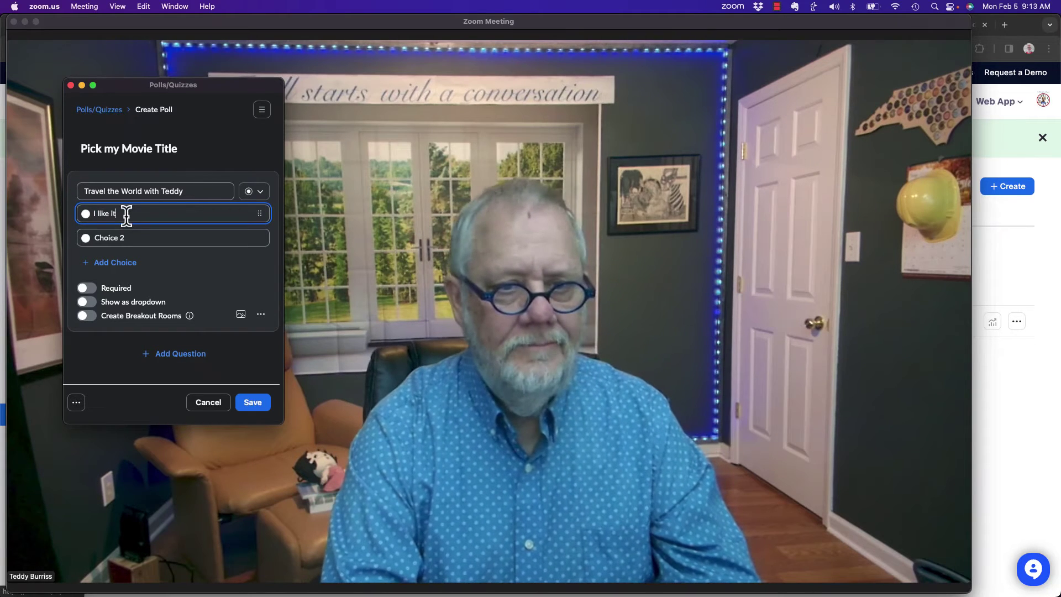
key(Tab)
text(I don't)
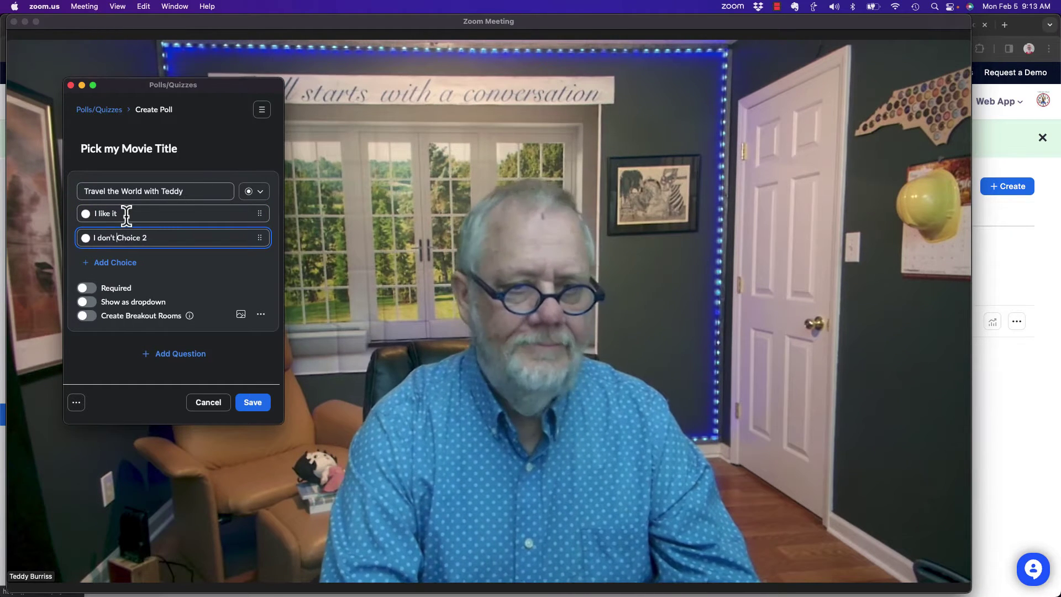
text( like it)
key(shift+super+Right)
key(BackSpace)
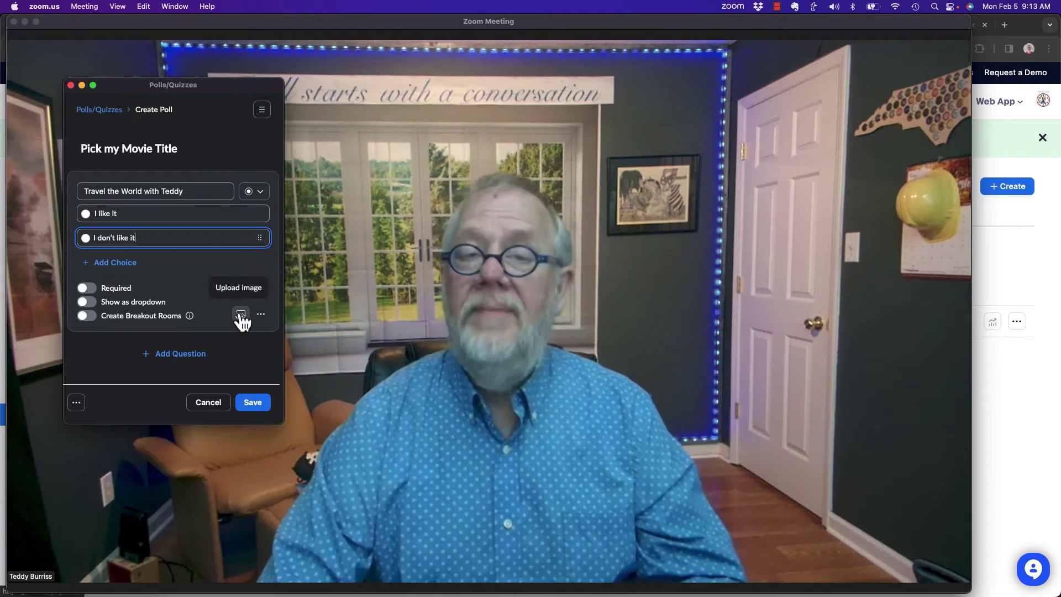
Attach the image "broken door bell.png" from the Desktop to the first question and move the poll window higher
click(241, 317)
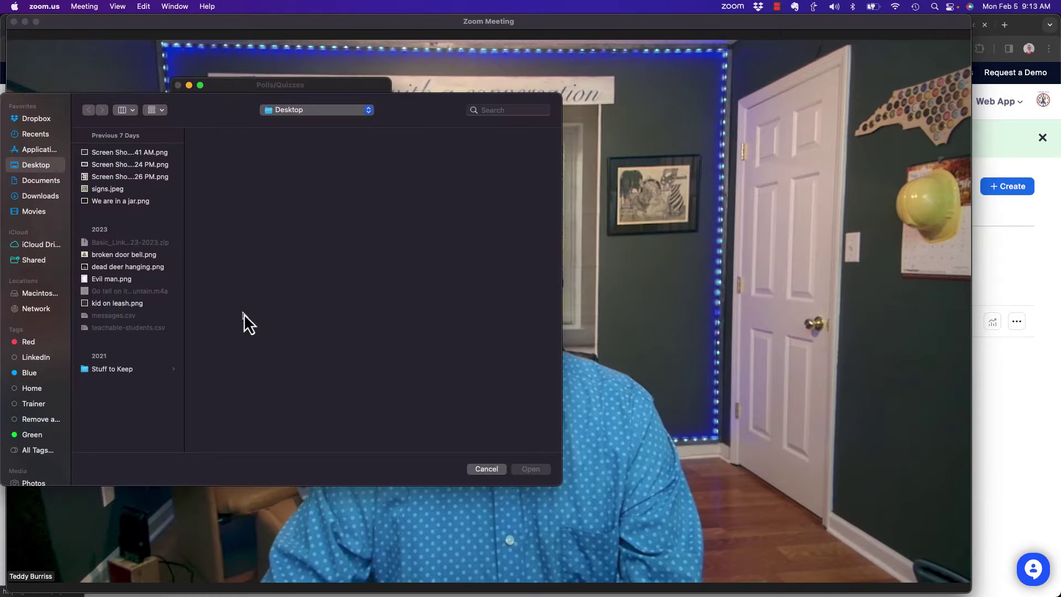
click(132, 254)
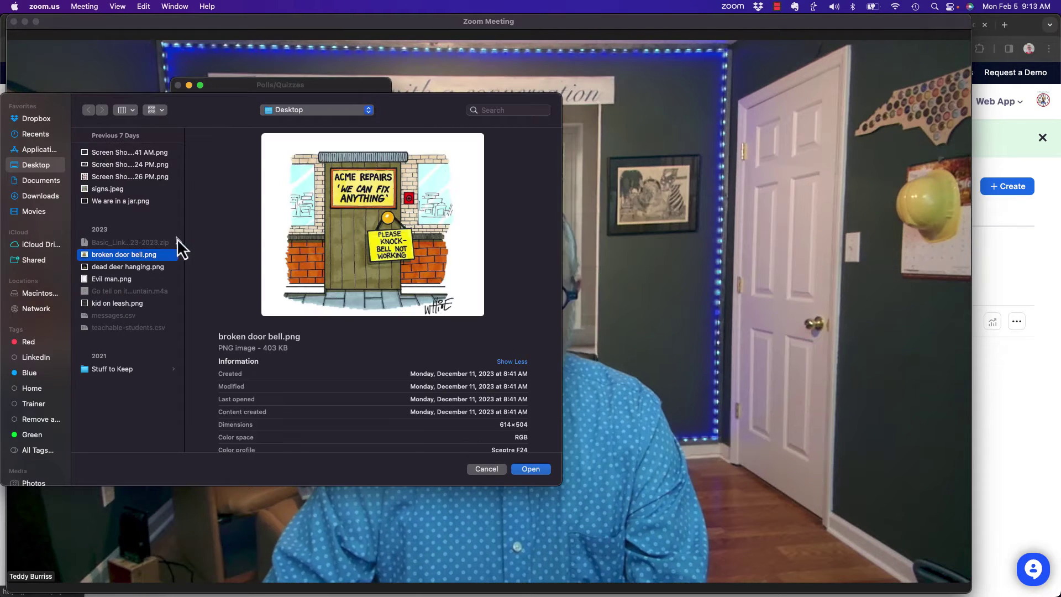
click(532, 470)
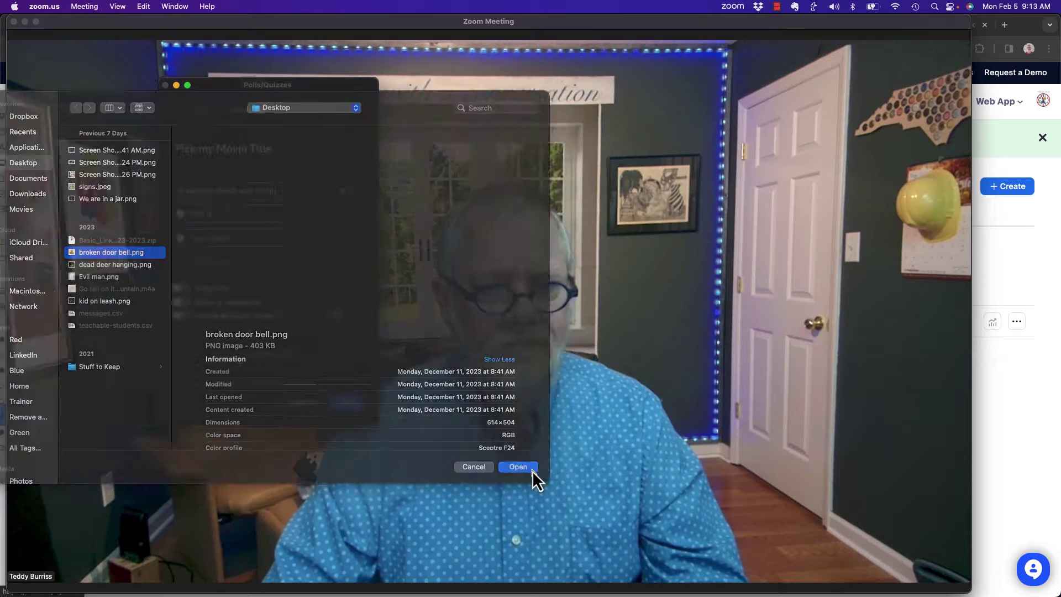
drag(157, 85, 261, 37)
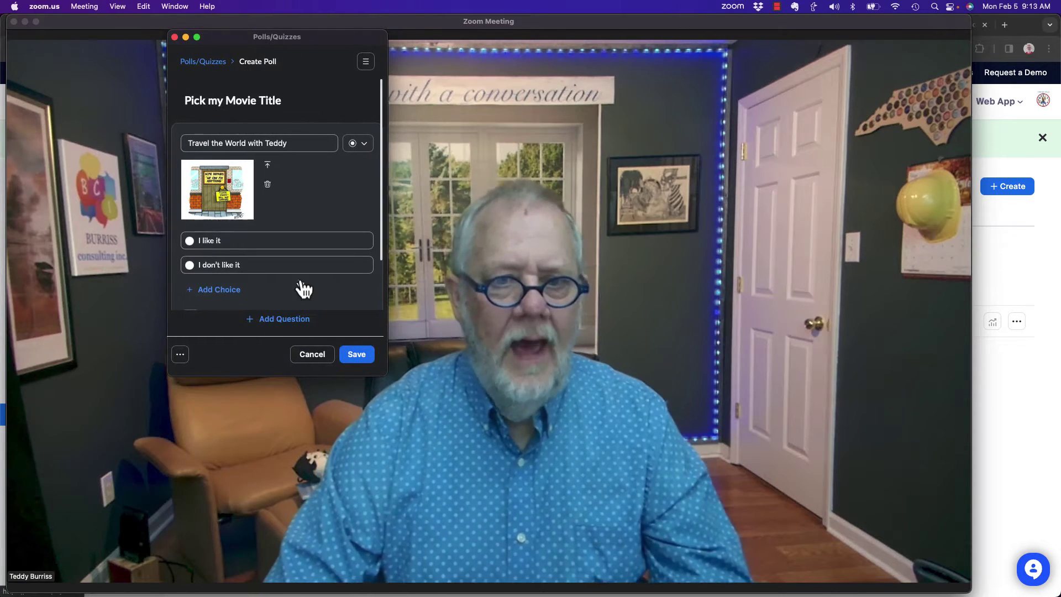
Add a second question titled "The World according to" plus the host's first name, with choices "I like it" and "I don't like it"
click(283, 322)
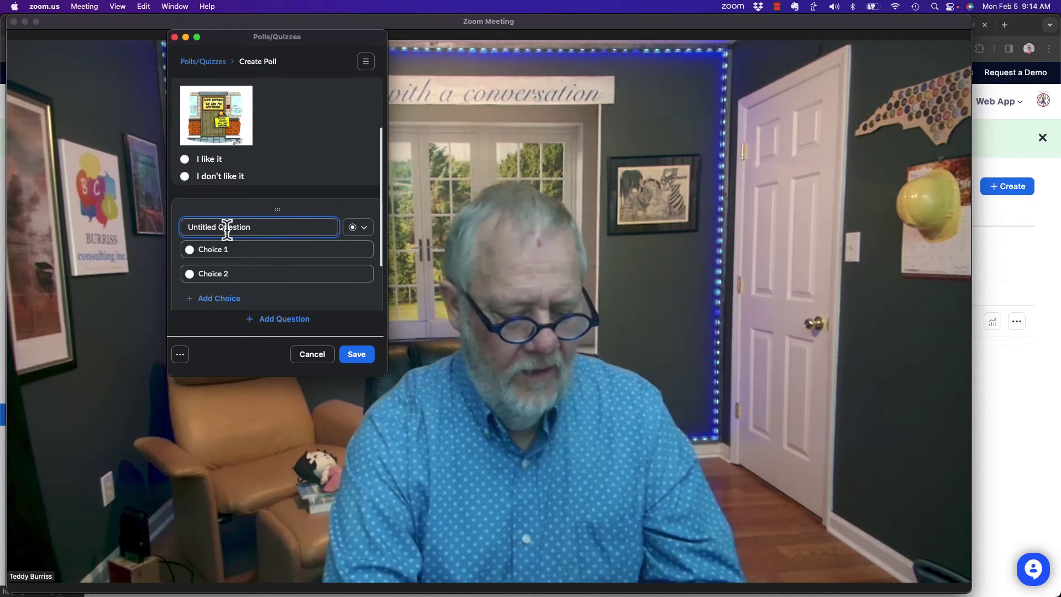
text(The World Acc)
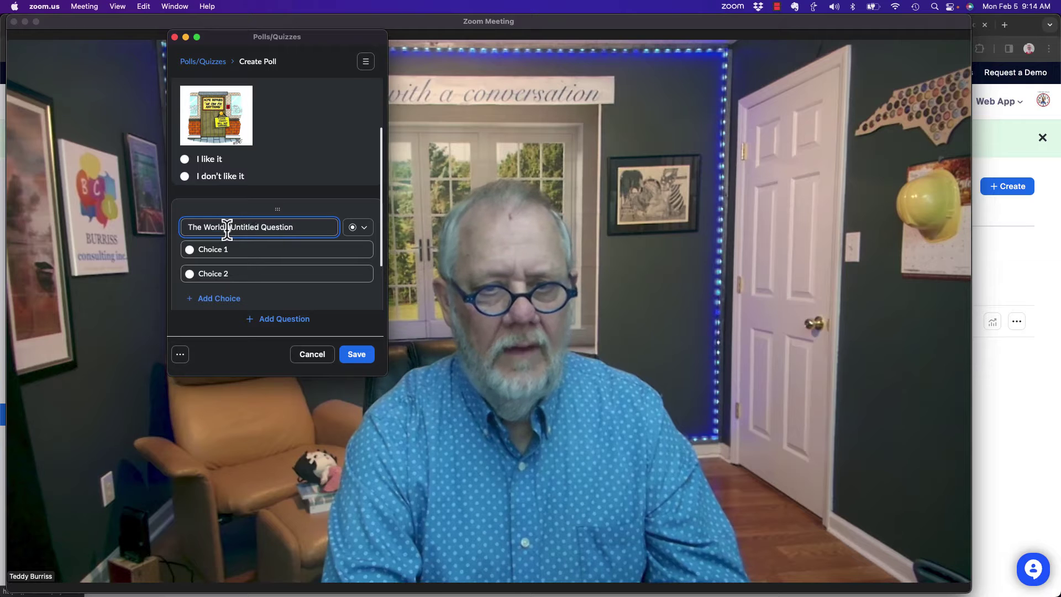
text(ording to T)
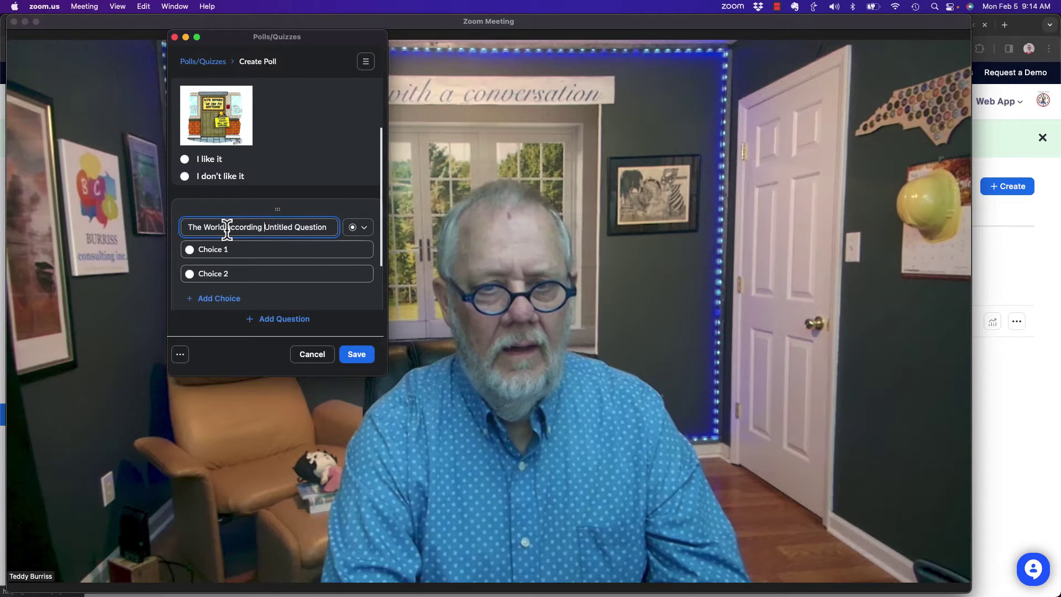
text(eddy)
key(shift+super+Down)
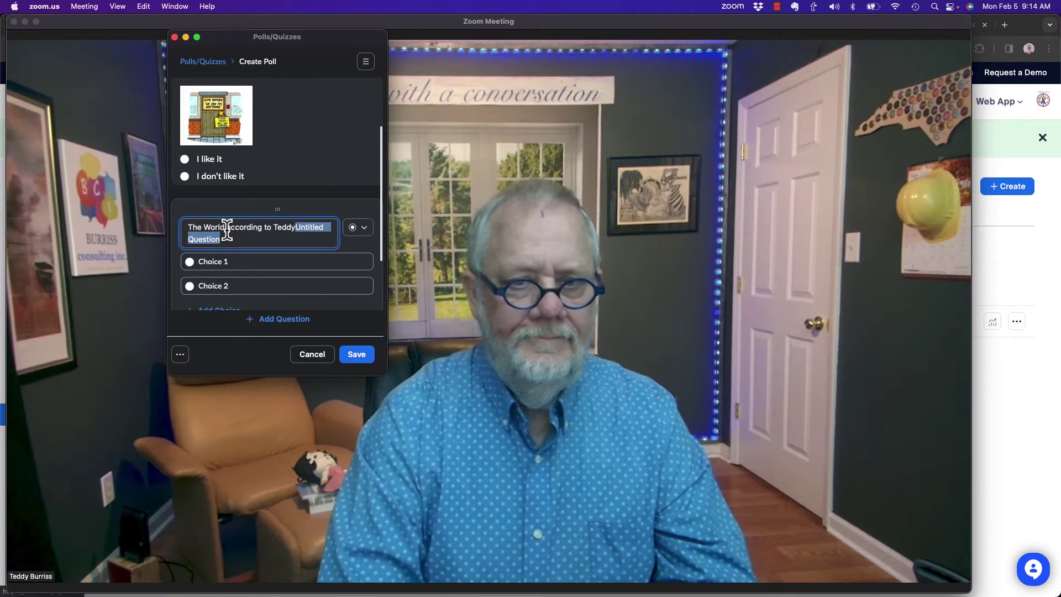
key(BackSpace)
double_click(224, 249)
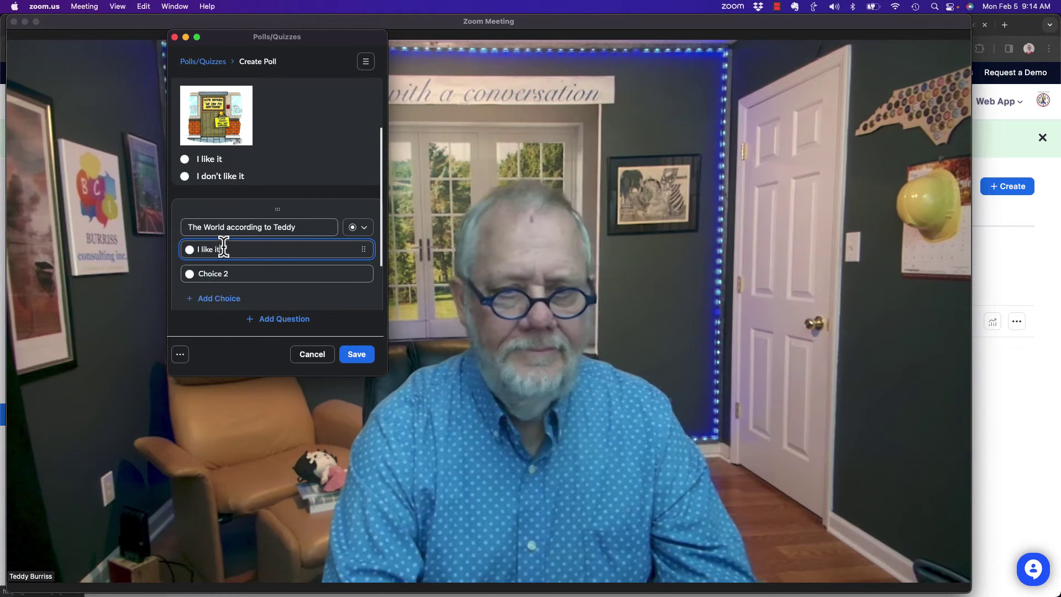
key(Tab)
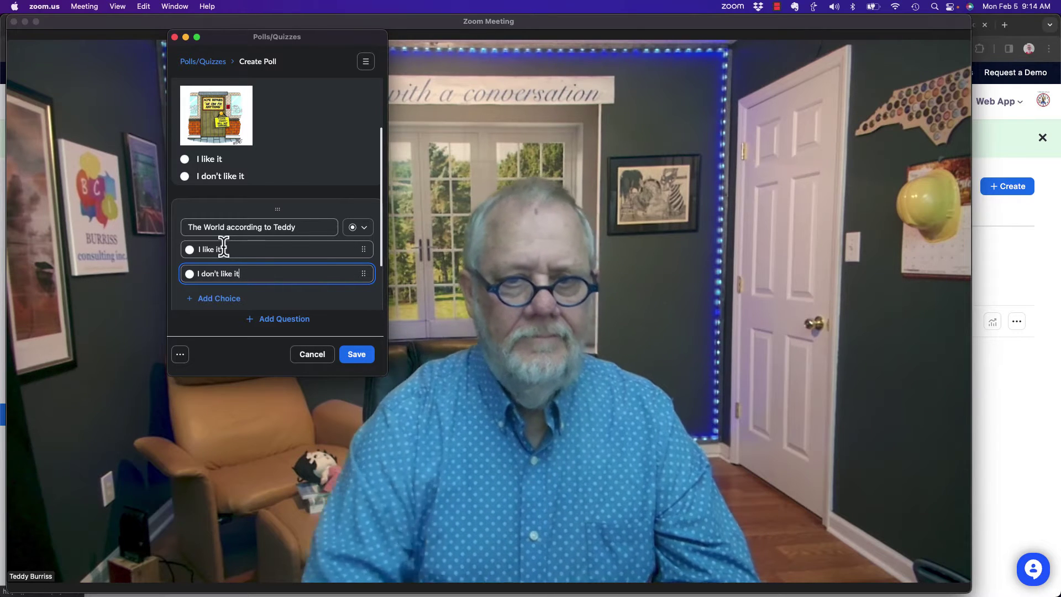
Add a third question titled with the host's first name plus "Travels the World", with choices "I like it" and "I don't like it."
click(282, 320)
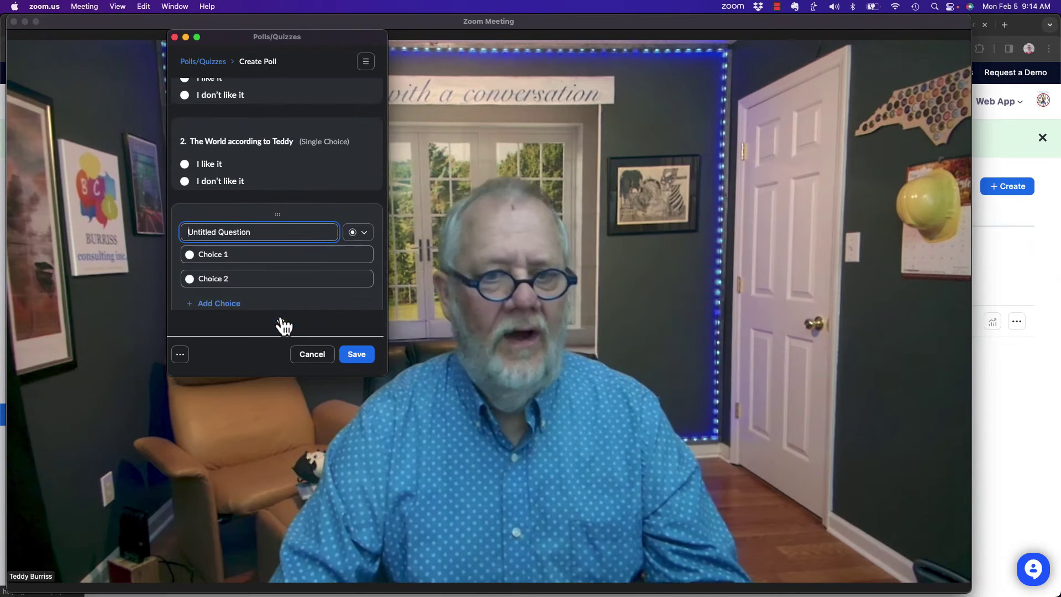
triple_click(215, 226)
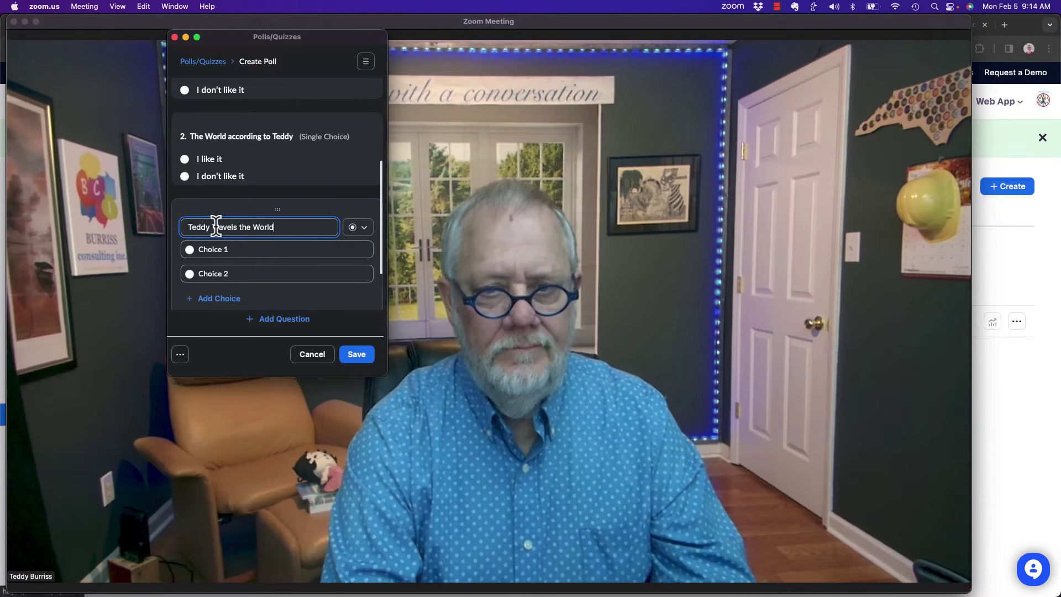
key(Tab)
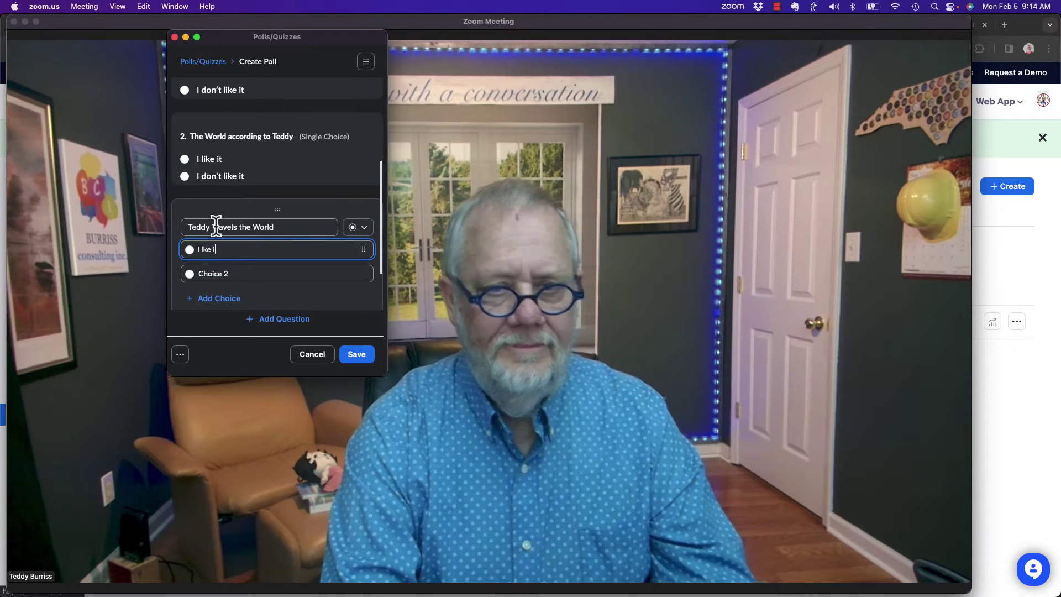
text(ike it)
key(Tab)
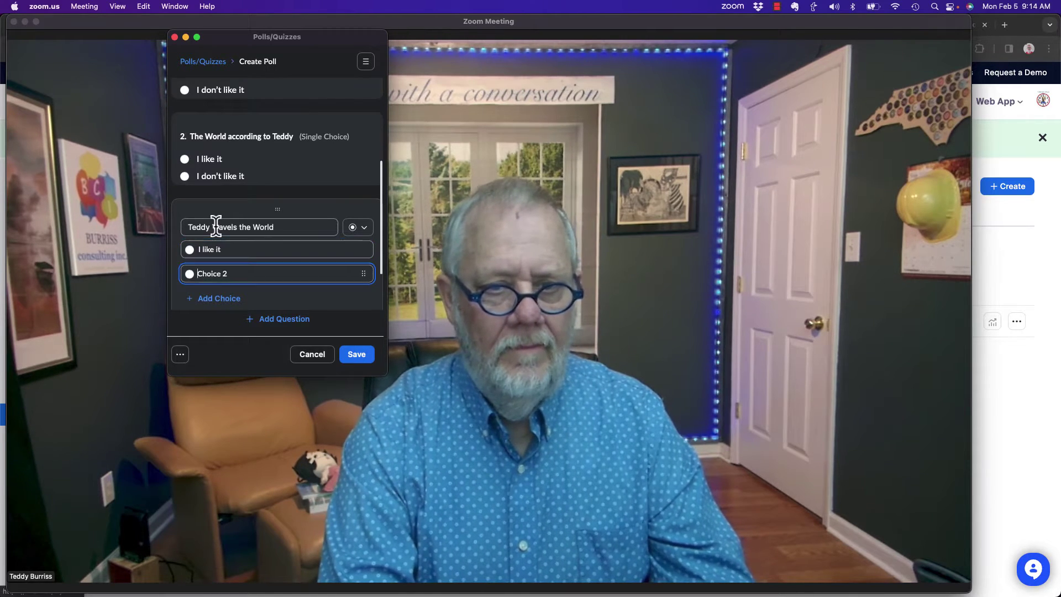
text(I d)
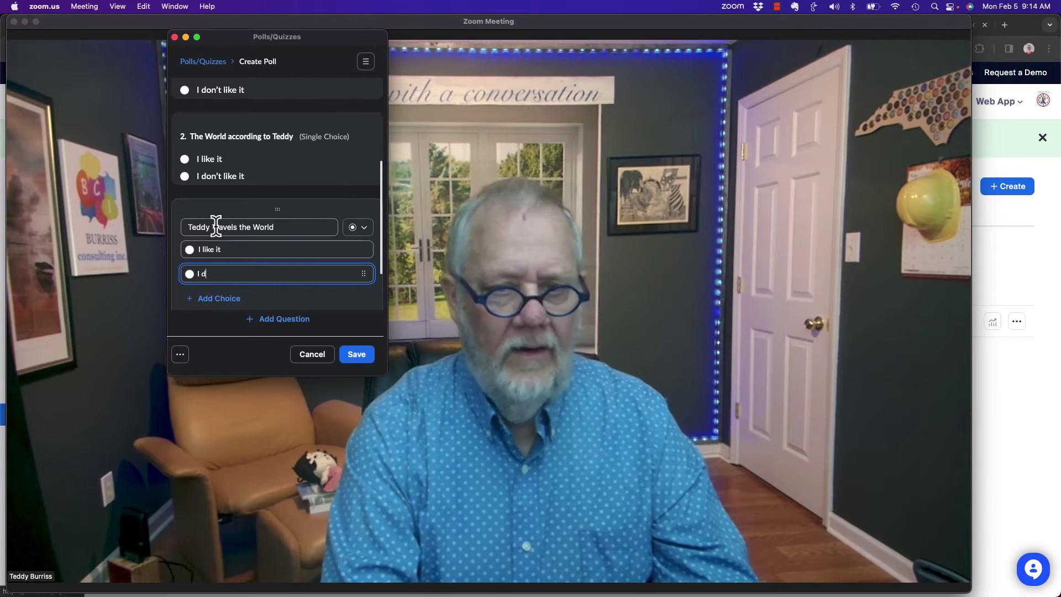
text(on't lik)
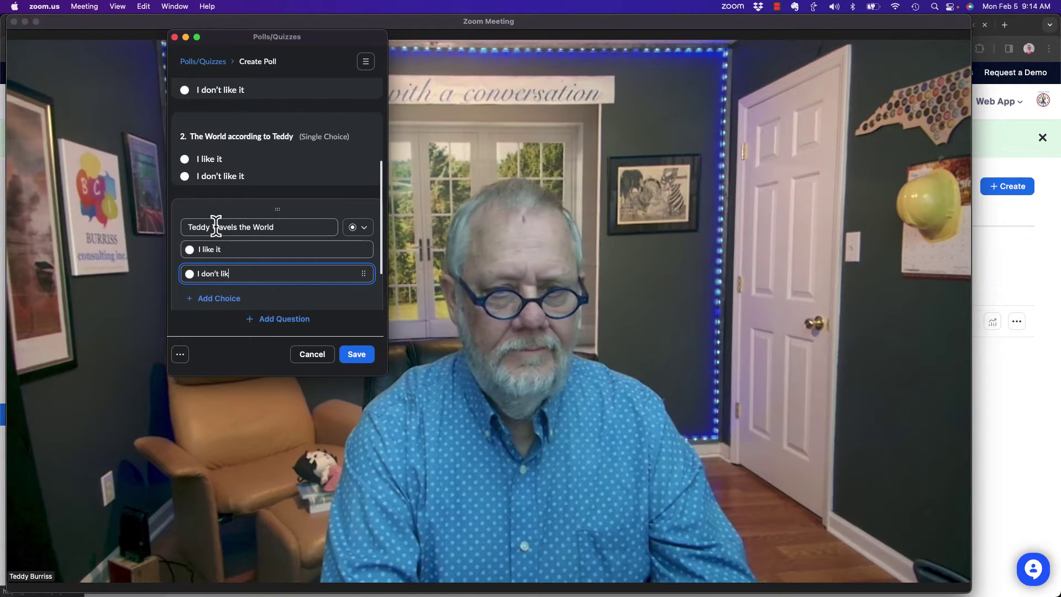
text(e it.)
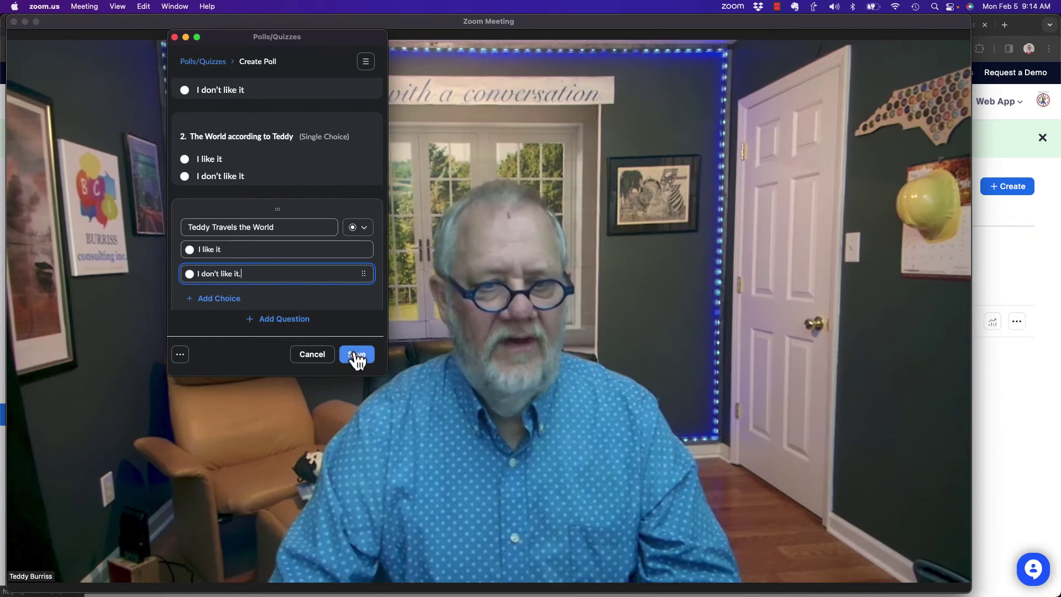
Preview the whole movie title poll down to its last question, return to editing and save the poll
click(181, 355)
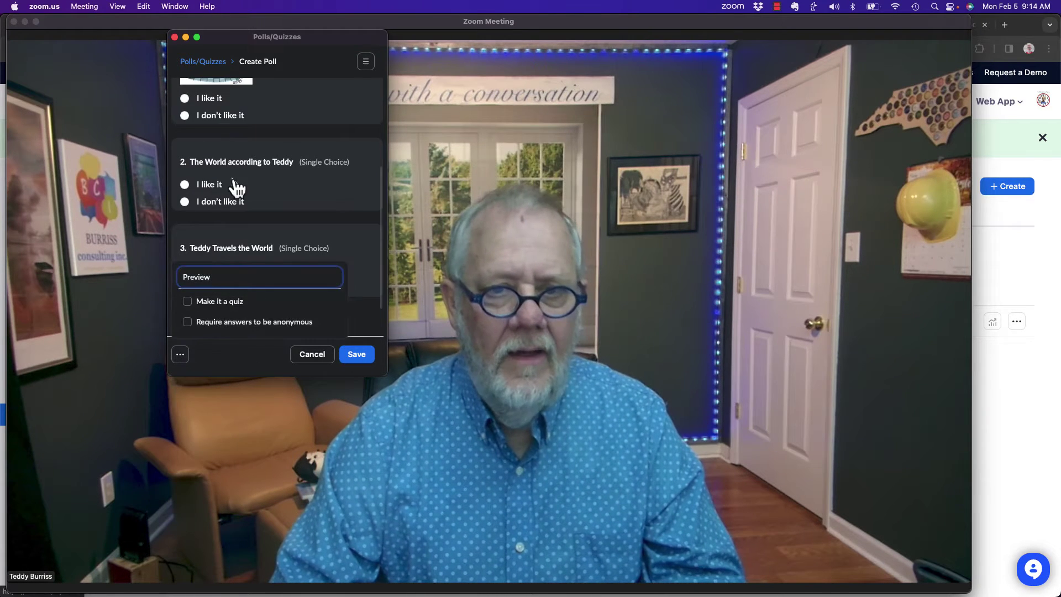
click(208, 279)
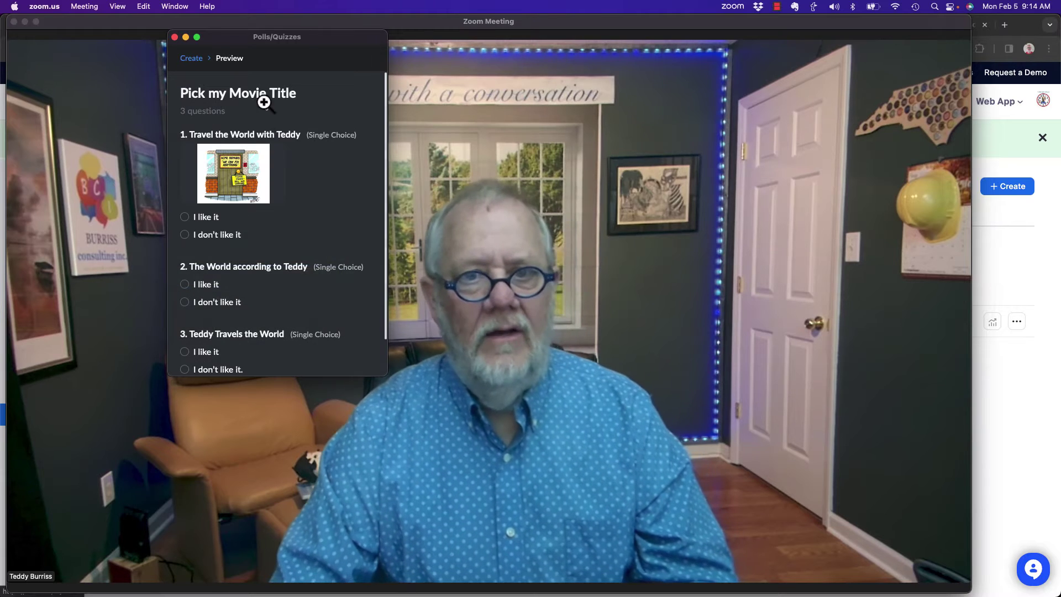
scroll(302, 227, down, 2)
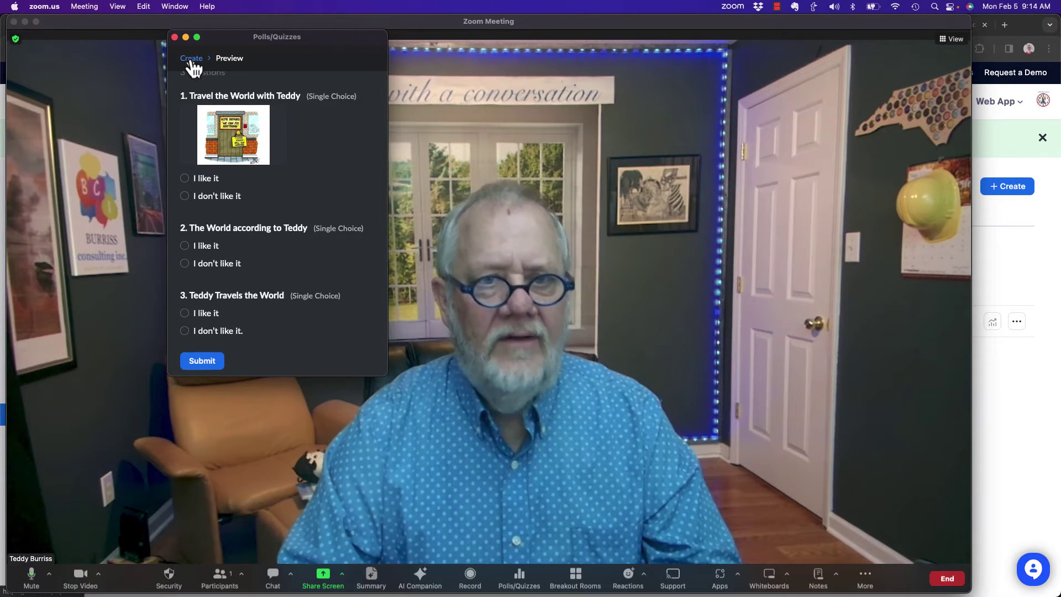
click(192, 59)
click(354, 354)
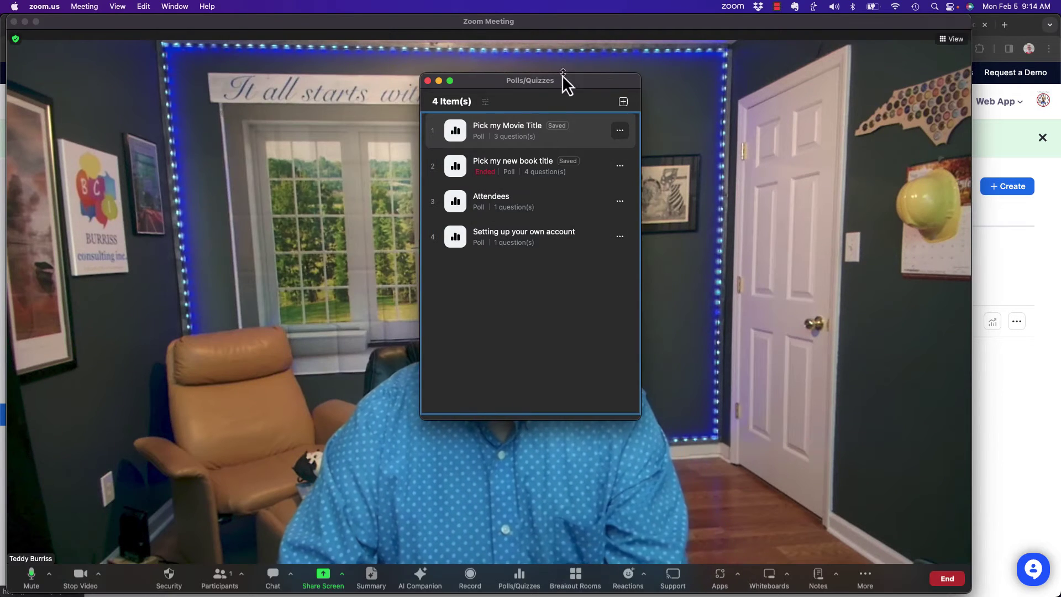
Move the Polls/Quizzes window away from the host's video, check the movie title poll's launch option and close the window
drag(563, 78, 209, 83)
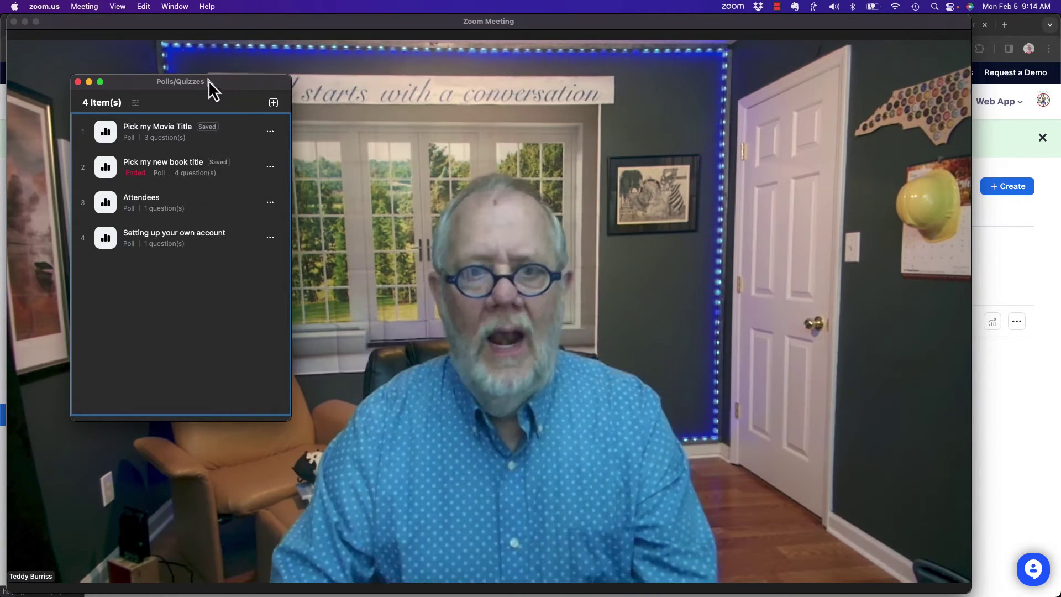
mouse_move(230, 133)
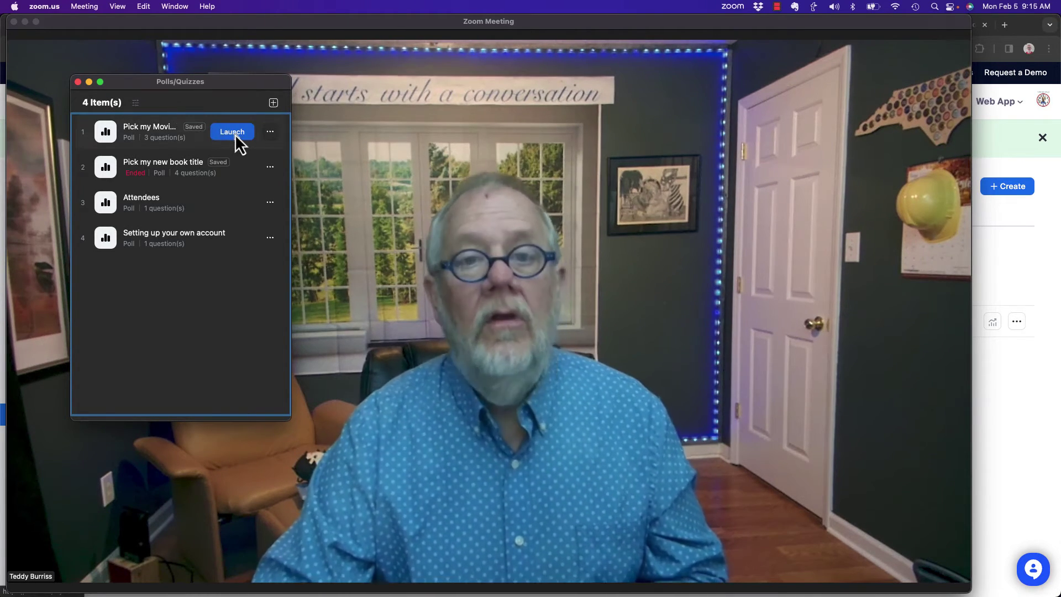
click(78, 83)
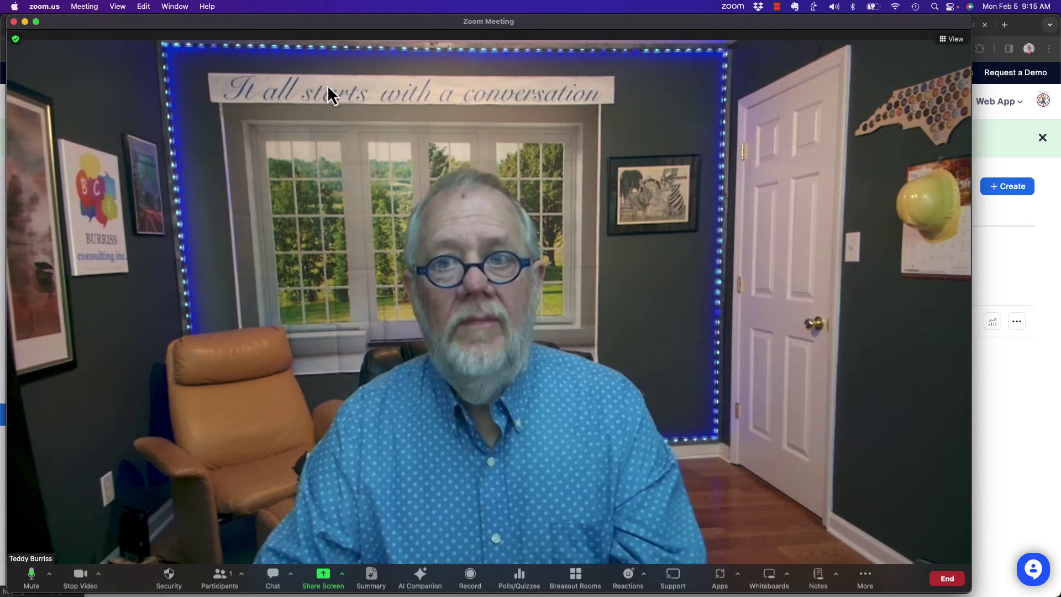
Switch to Chrome and create a new poll from the Zoom Surveys page, titled "Choose my Memoir Title"
key(super+Tab)
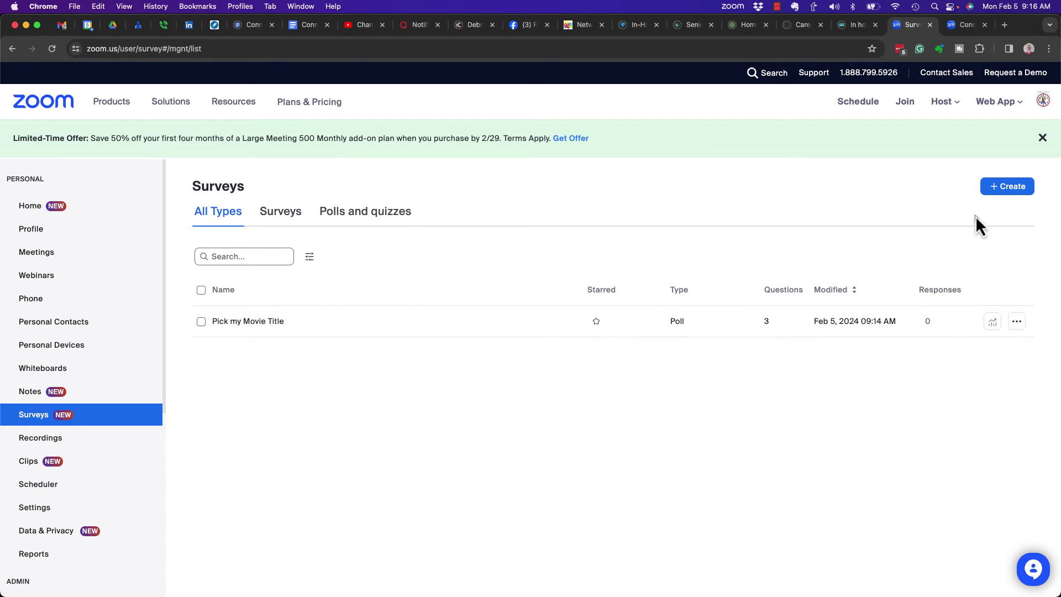
click(1008, 188)
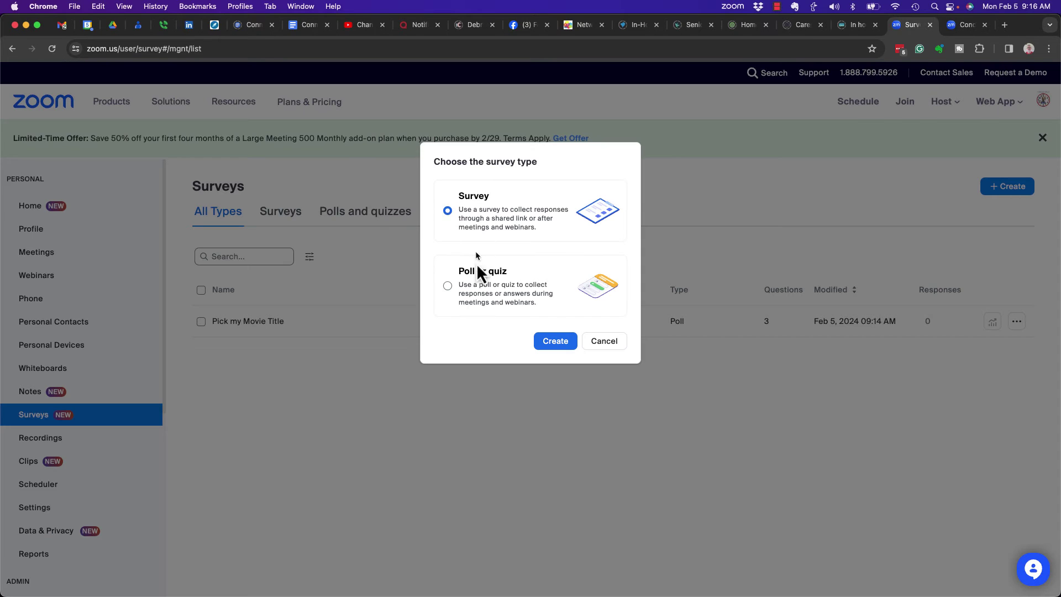
click(447, 286)
click(552, 343)
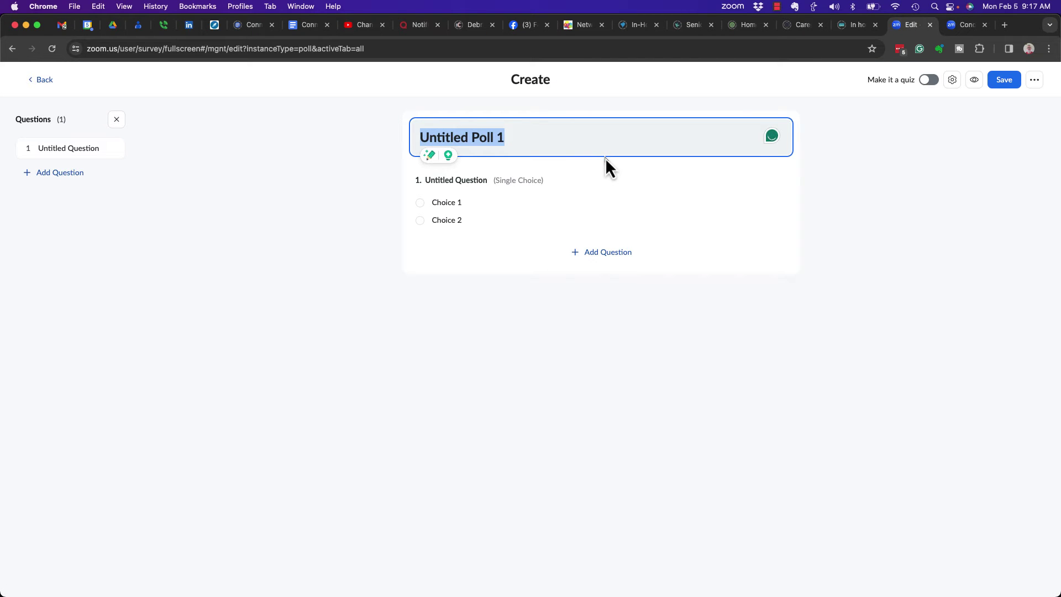
text(Choose my )
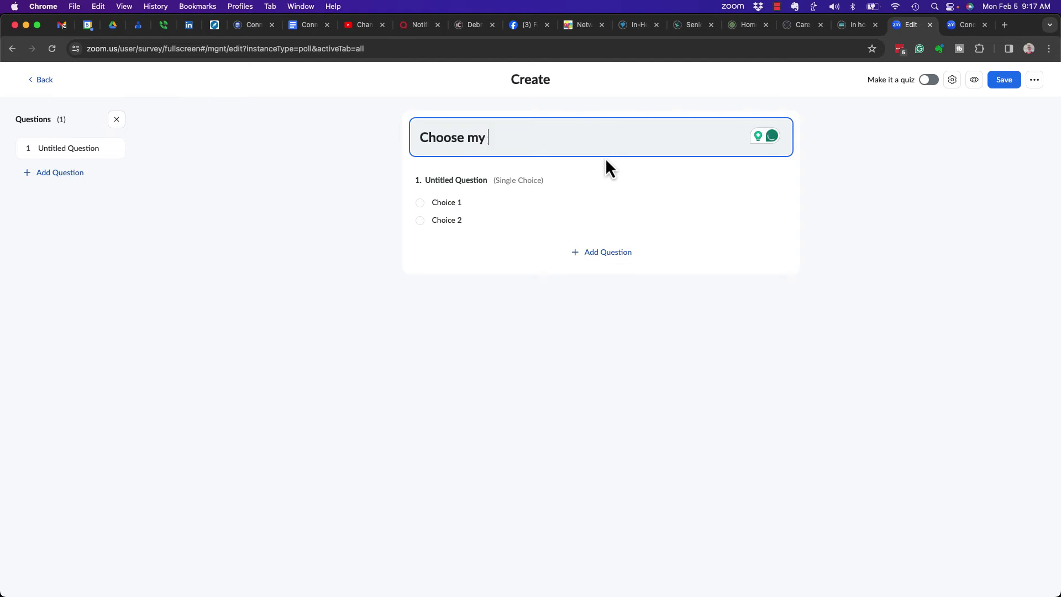
text(Memoir Title)
Title the memoir poll's first question with the host's first name followed by "& Everyone Else"
mouse_move(581, 209)
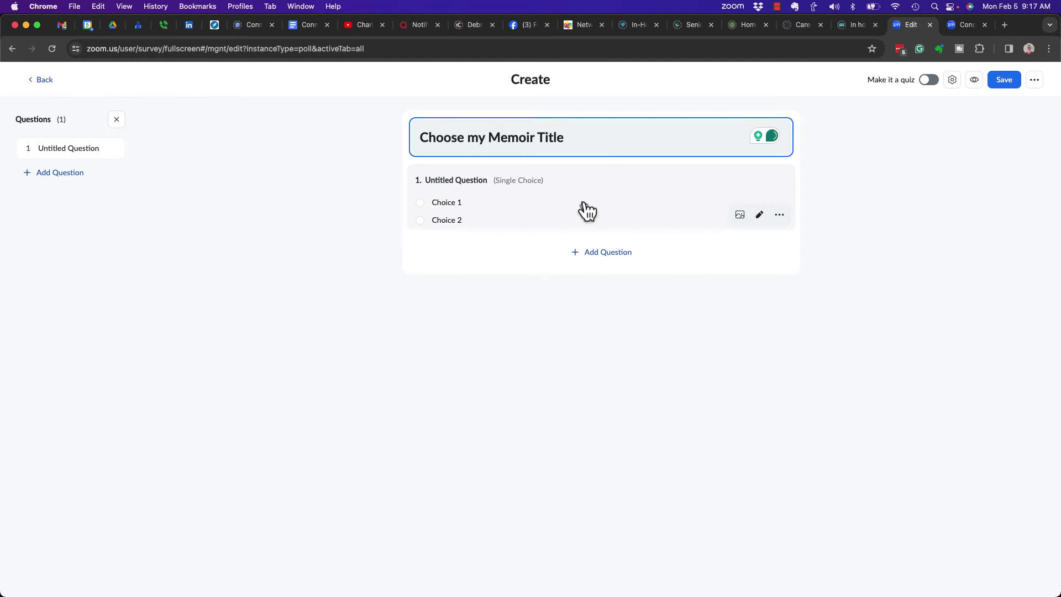
click(761, 217)
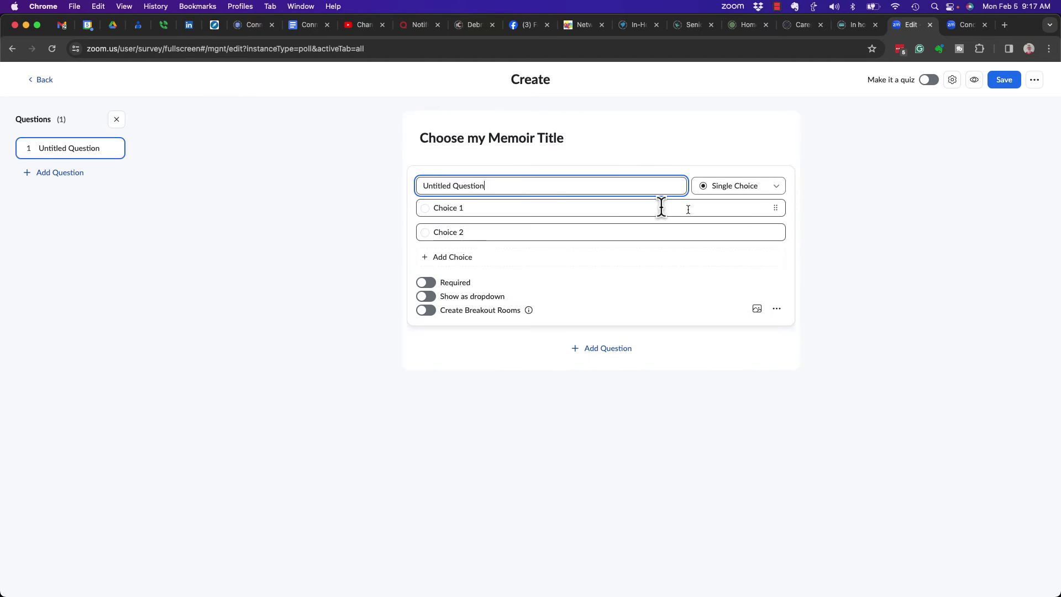
triple_click(446, 186)
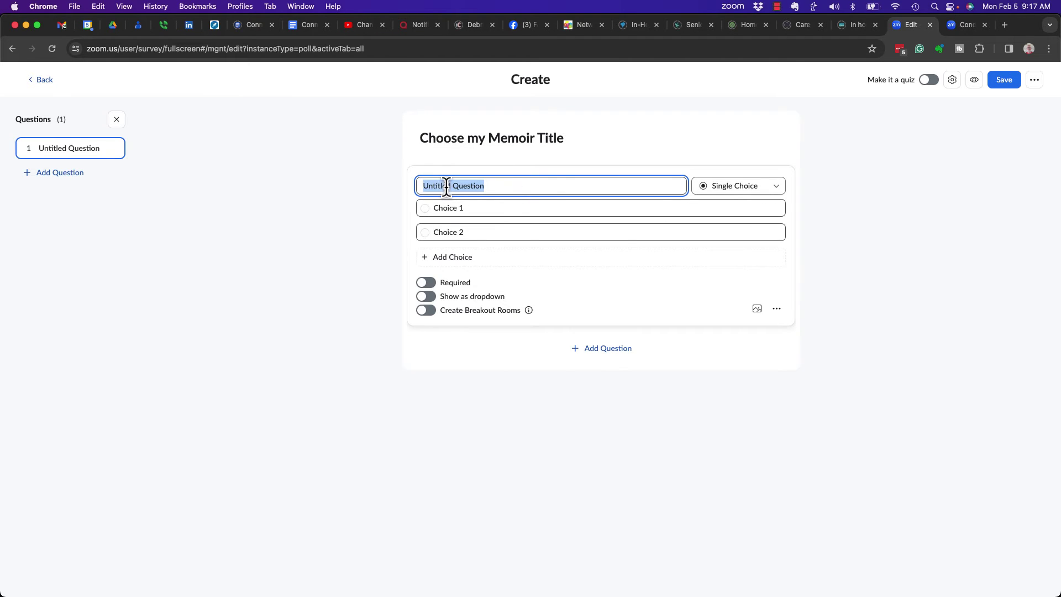
text(Teddy & Everyone Else)
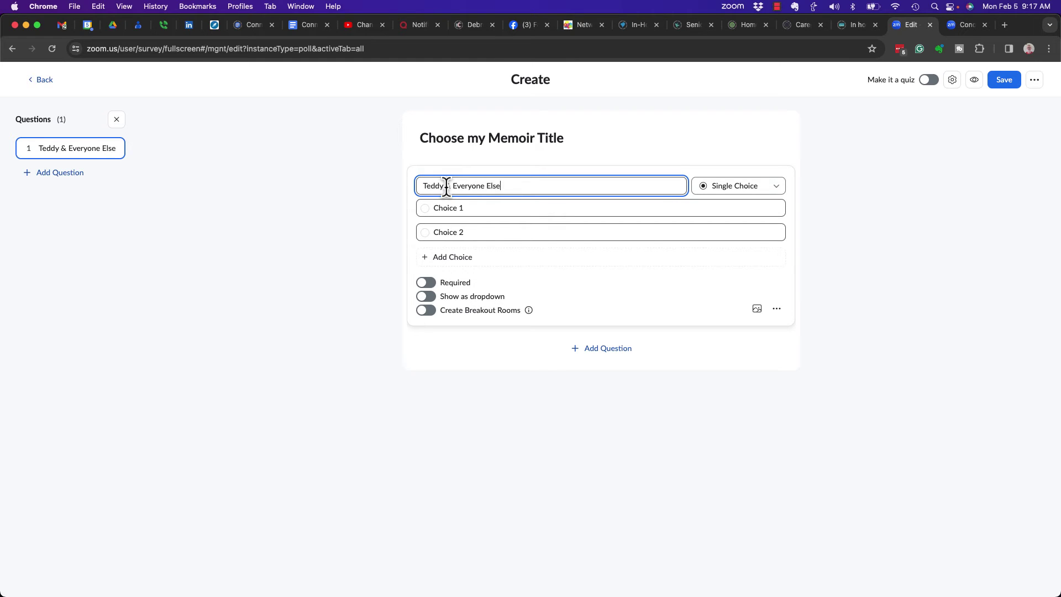
Set the first question's answer choices to "This is a great tile" and "This is not so great of a title"
click(461, 209)
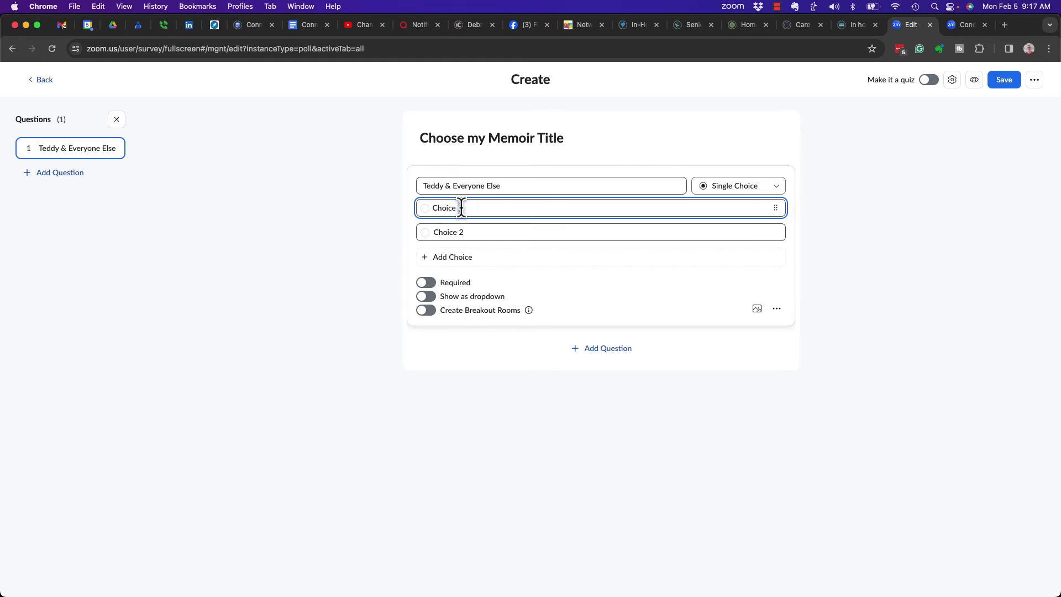
double_click(461, 209)
text(This is a great tile)
click(461, 231)
text(Thi)
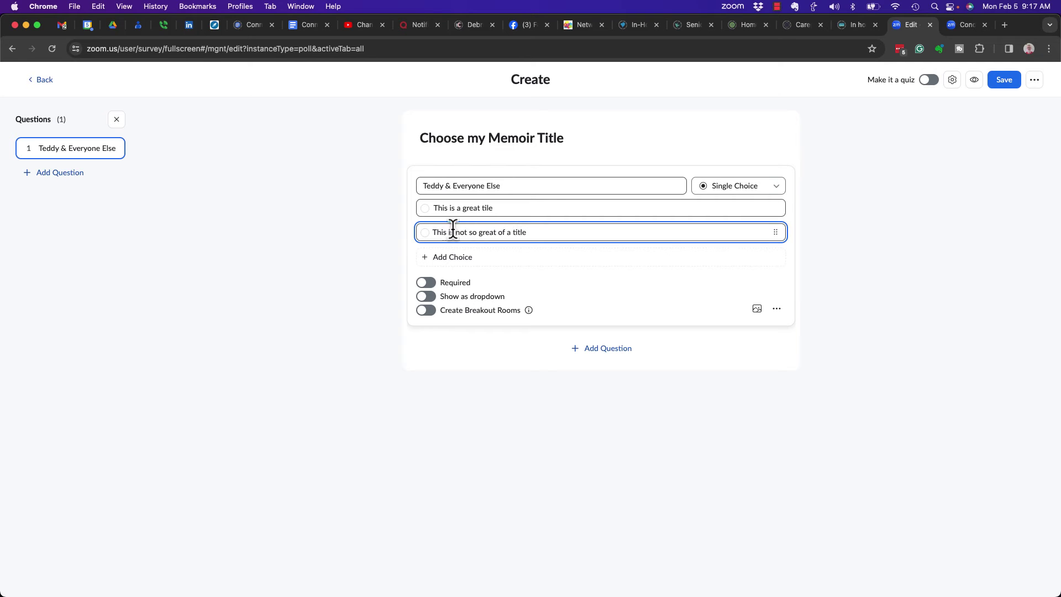
Add a second question, the host's first name plus "in North Carolina", with choices "This is a great title" and "This is not so great of a title"
click(587, 350)
text(Teddy in N)
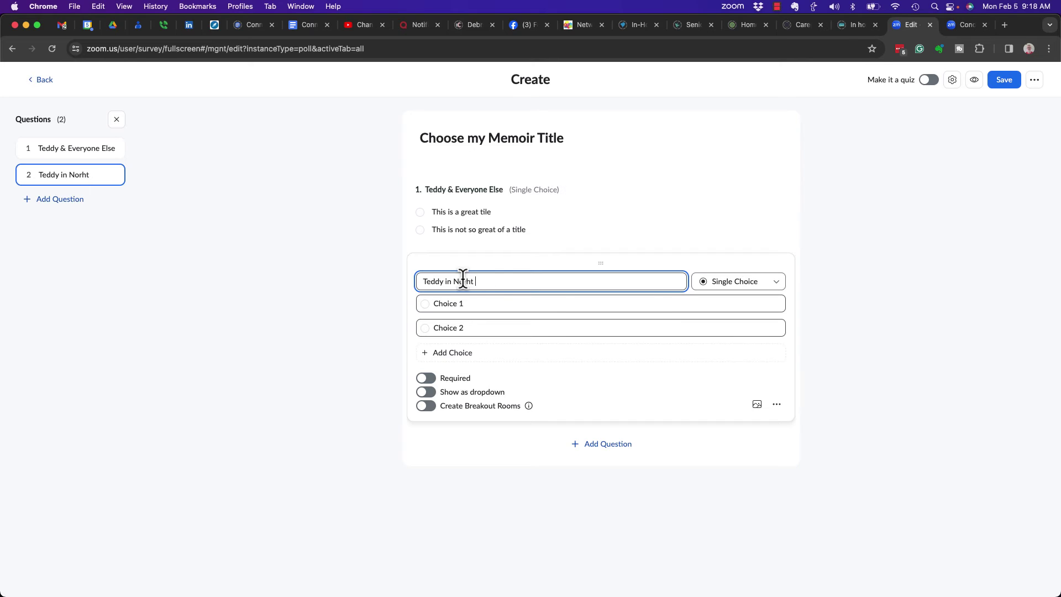
text(orth Carolina)
click(449, 303)
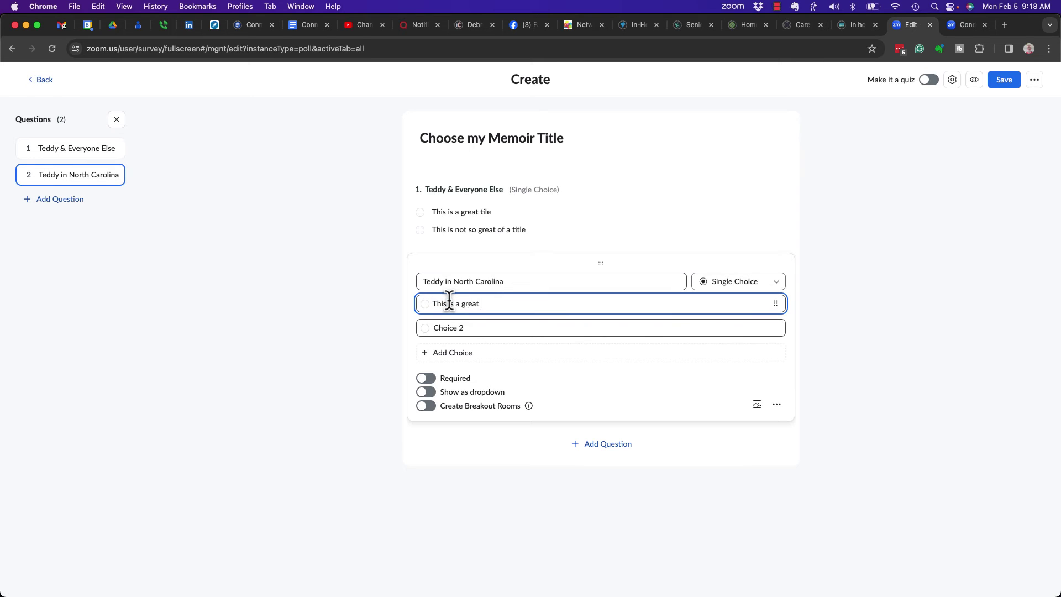
key(Tab)
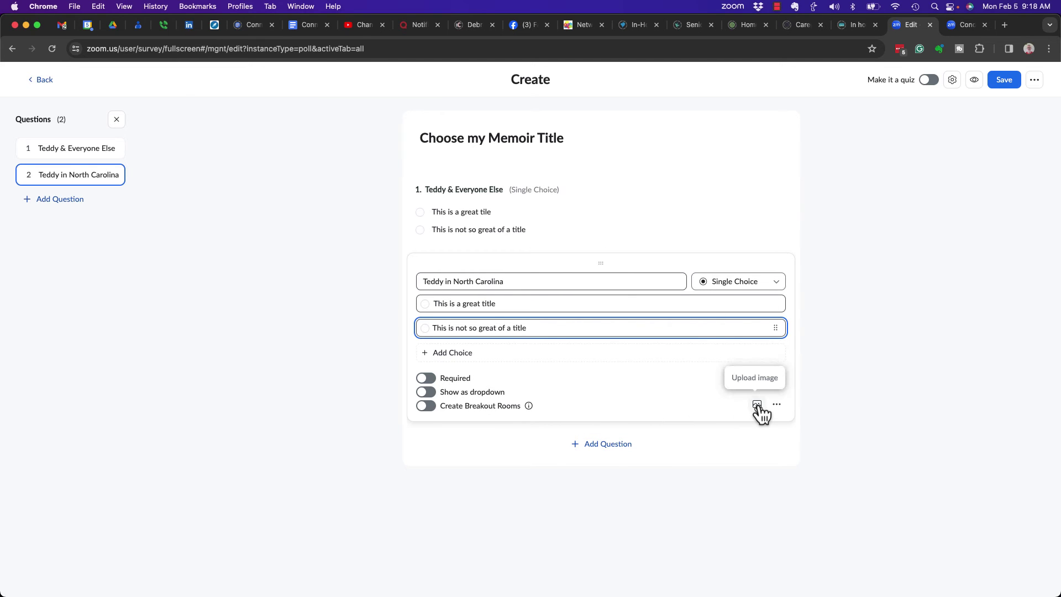
click(776, 406)
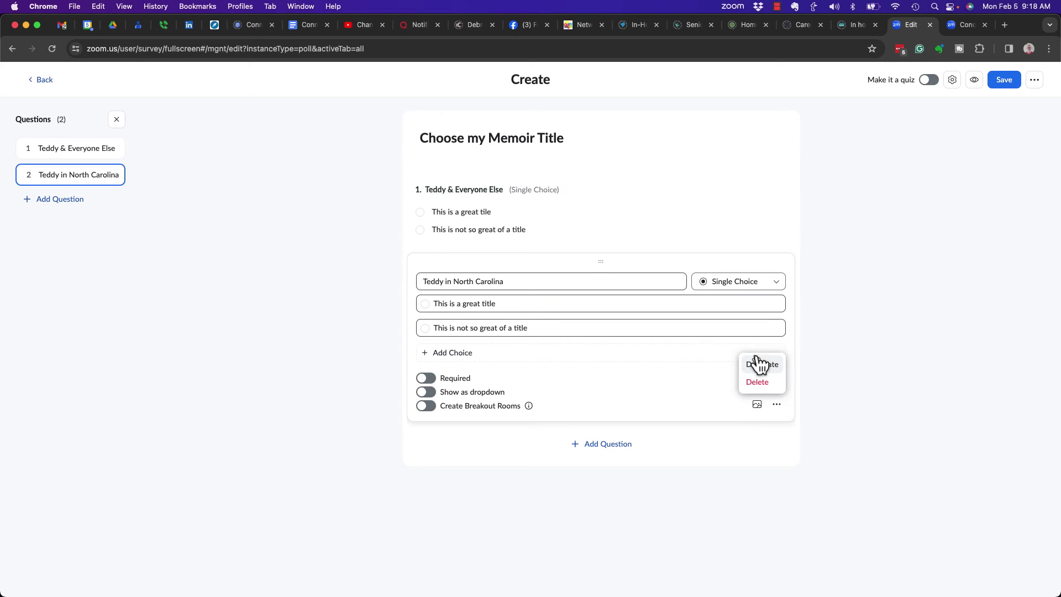
click(758, 284)
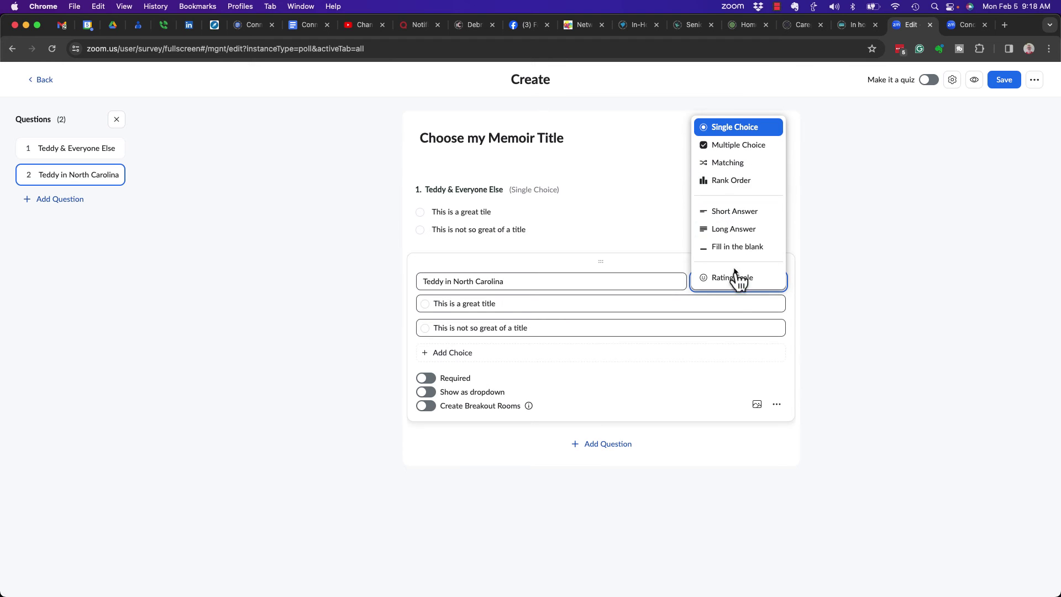
click(694, 395)
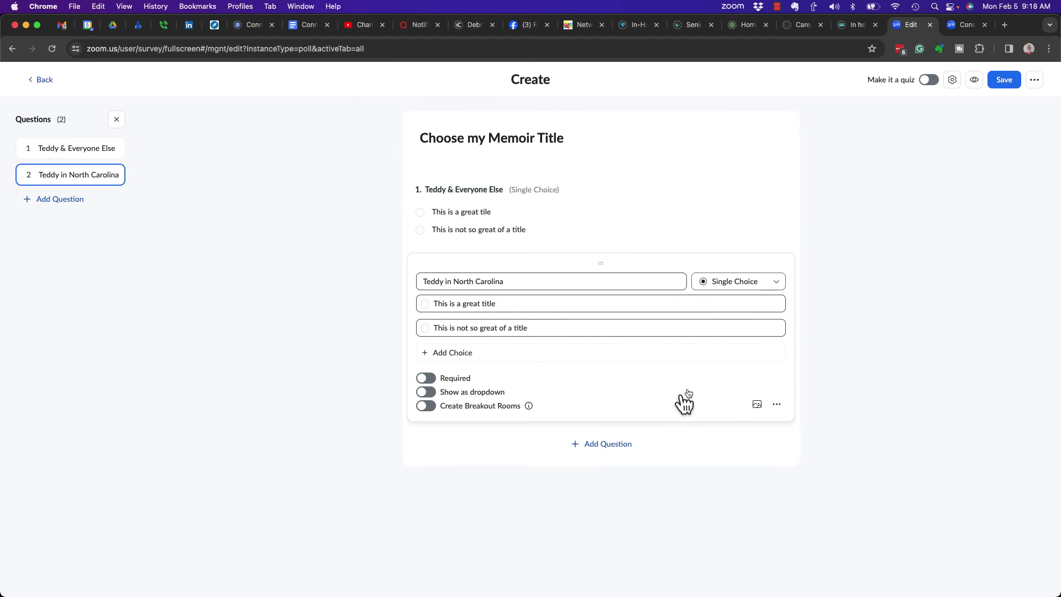
Save the memoir title poll and open the Polls/Quizzes list in the Zoom meeting, placing it clear of the host's face
click(1012, 80)
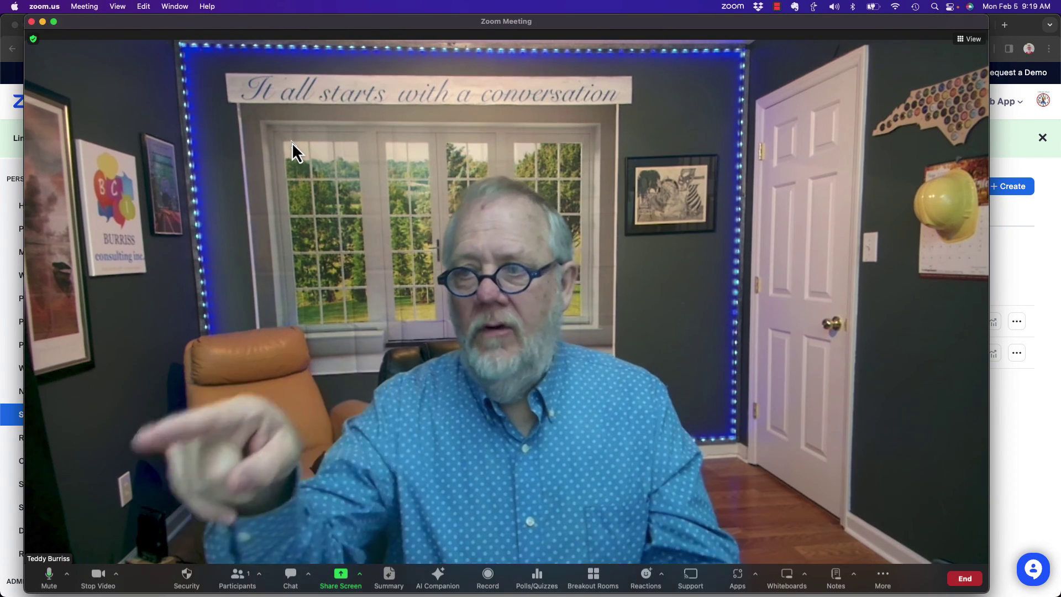
click(533, 578)
drag(540, 82, 264, 108)
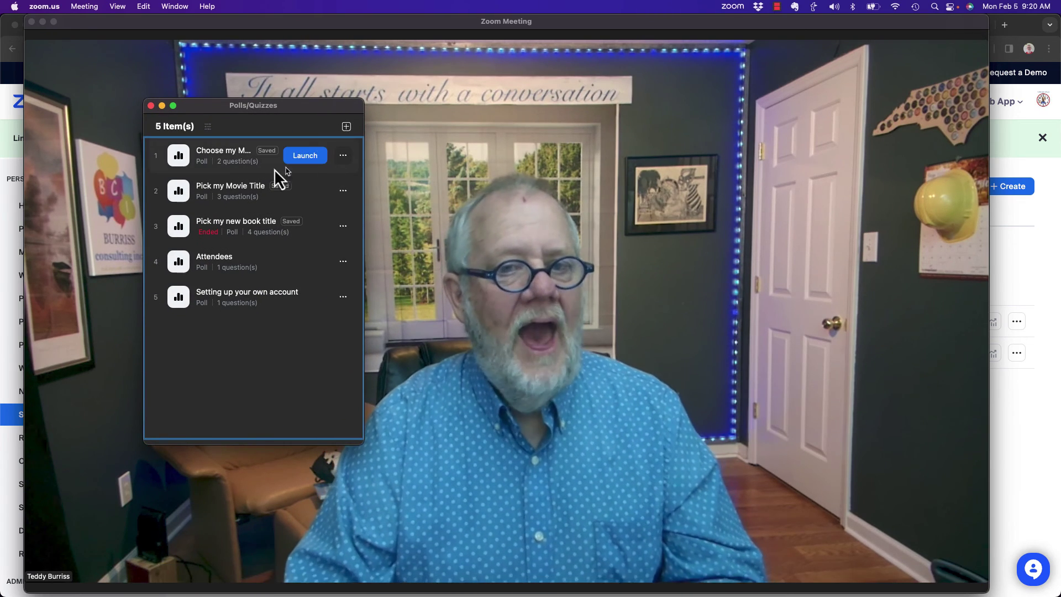